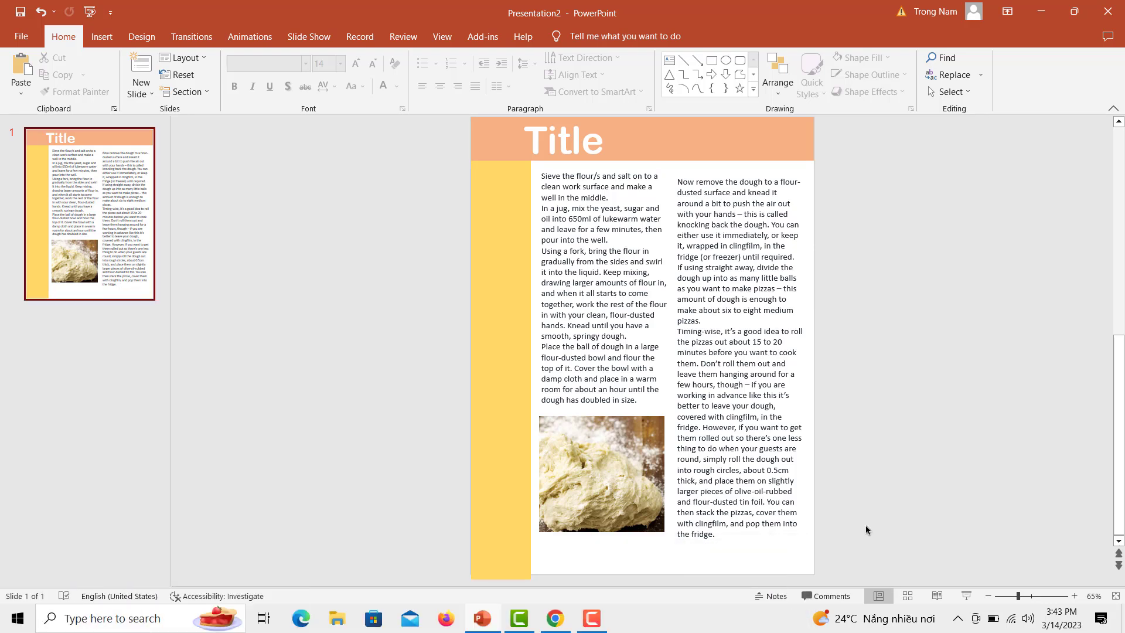
# - Select the first slide of the finished recipe page and bring up its slide options
pyautogui.click(129, 275)
pyautogui.click(439, 448)
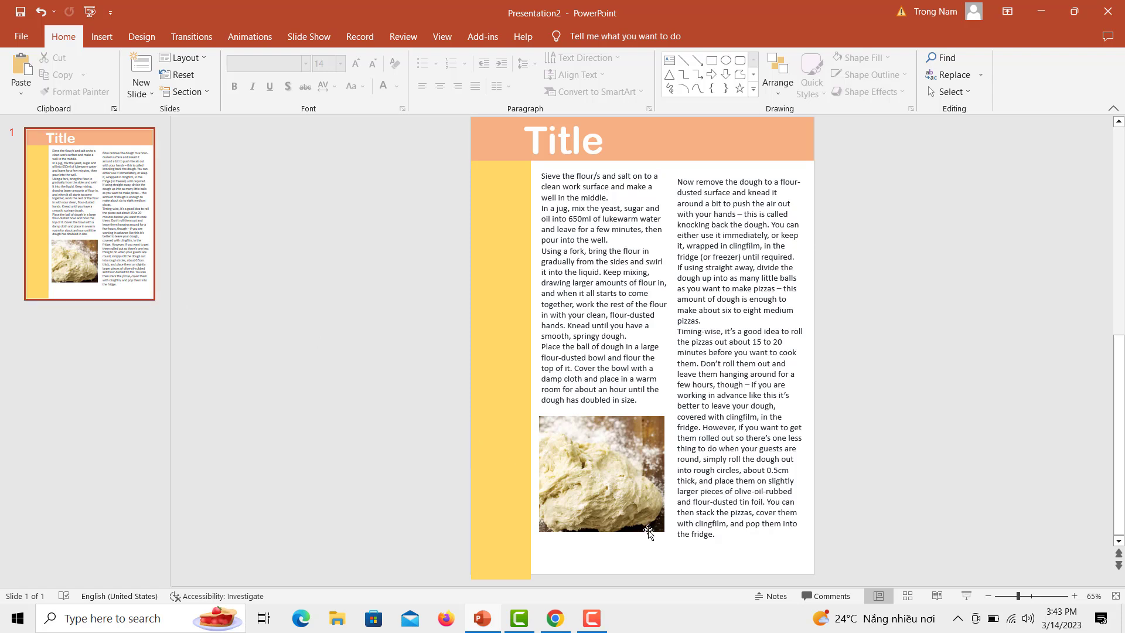
pyautogui.rightClick(128, 286)
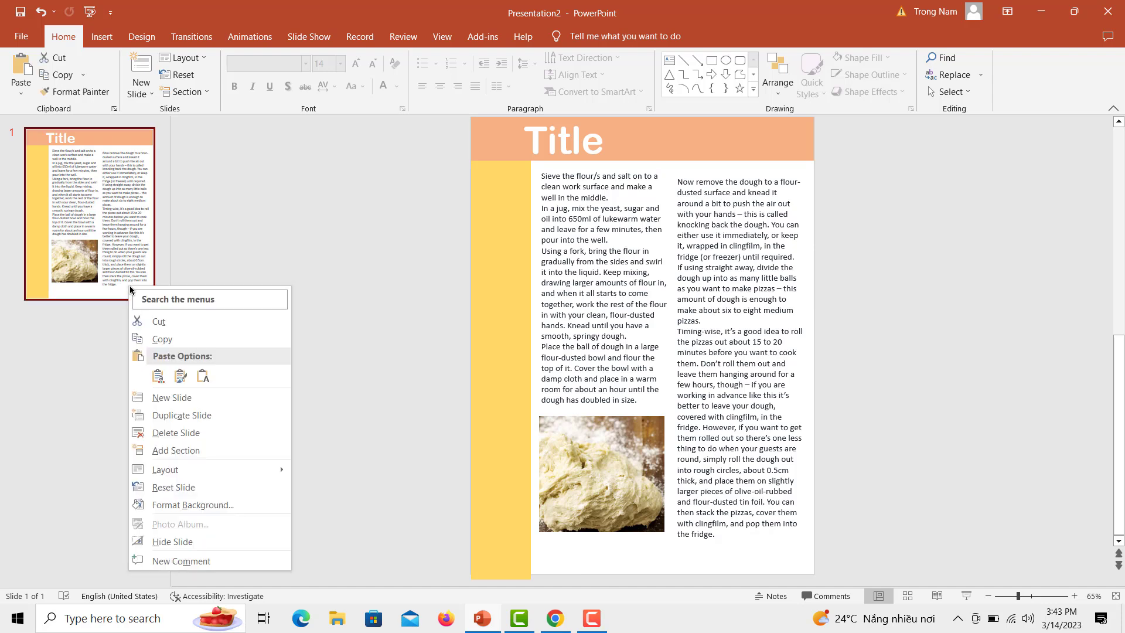
pyautogui.press('Escape')
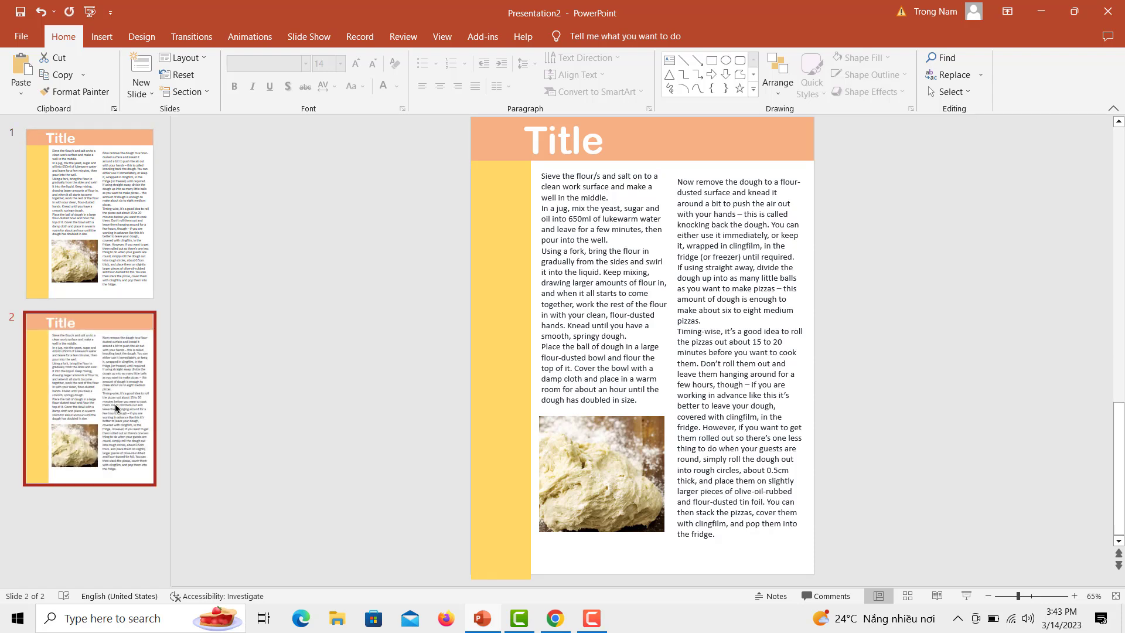
# - Replace the left column's recipe text with the pasted text
pyautogui.click(623, 346)
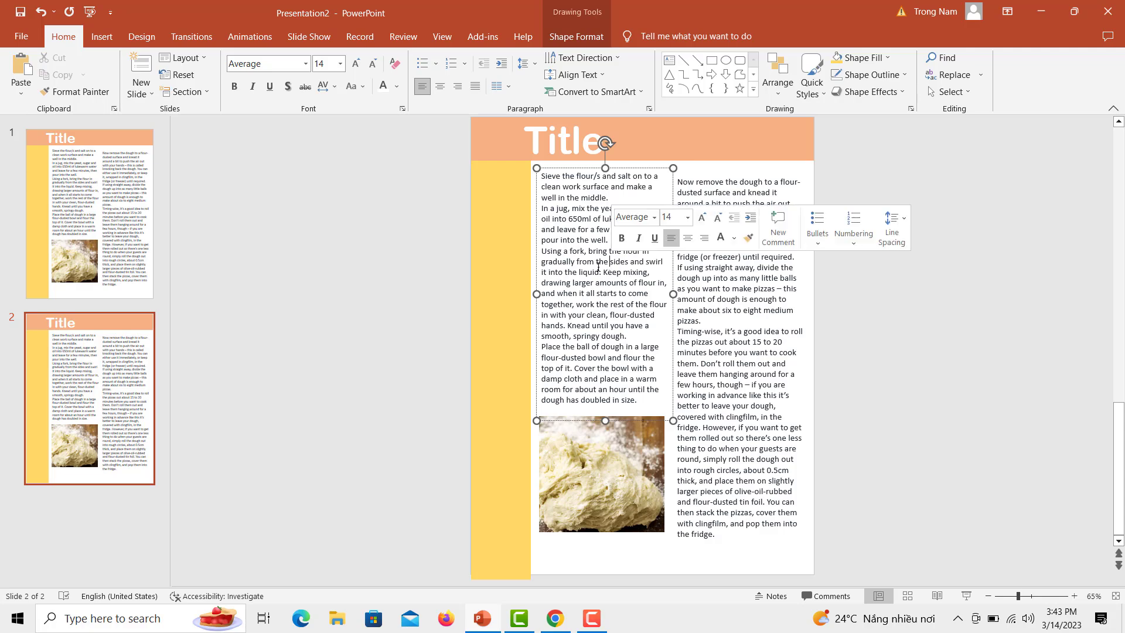
pyautogui.hotkey('ctrl', 'a')
pyautogui.hotkey('ctrl', 'v')
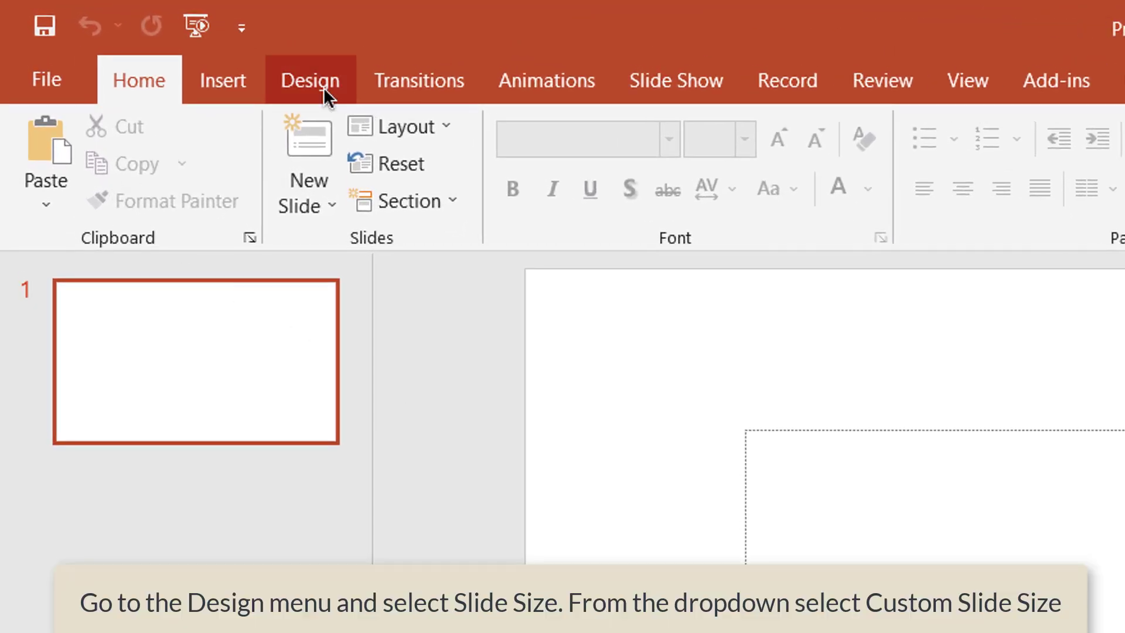
# - Resize the slide to portrait Letter Paper (8.5x11 in), choosing Maximize for the content
pyautogui.click(324, 87)
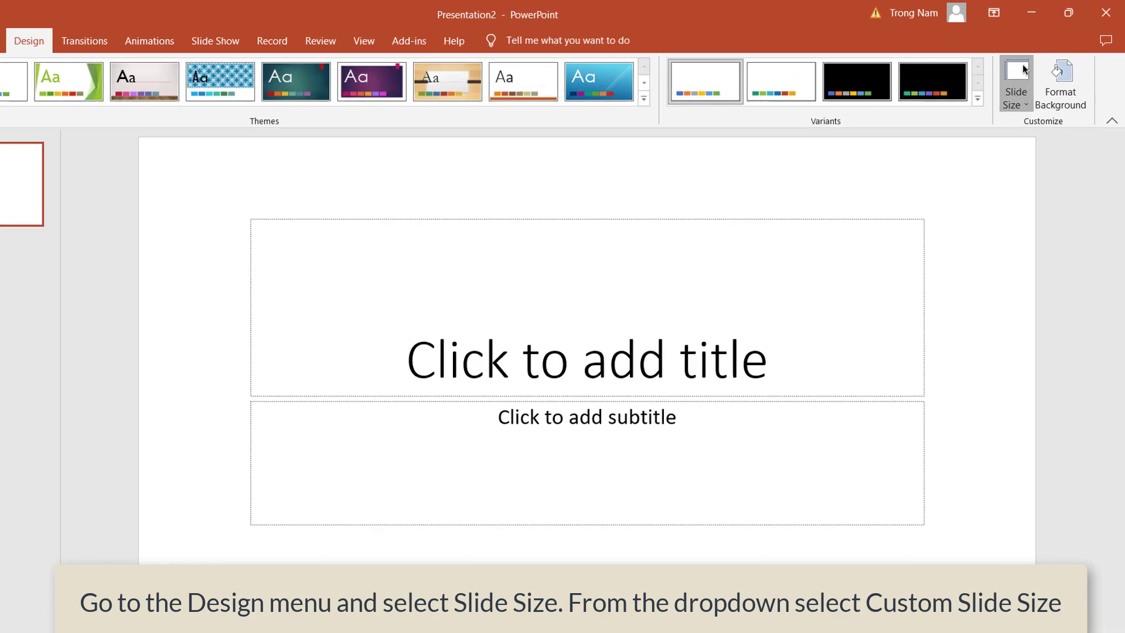
pyautogui.click(1024, 69)
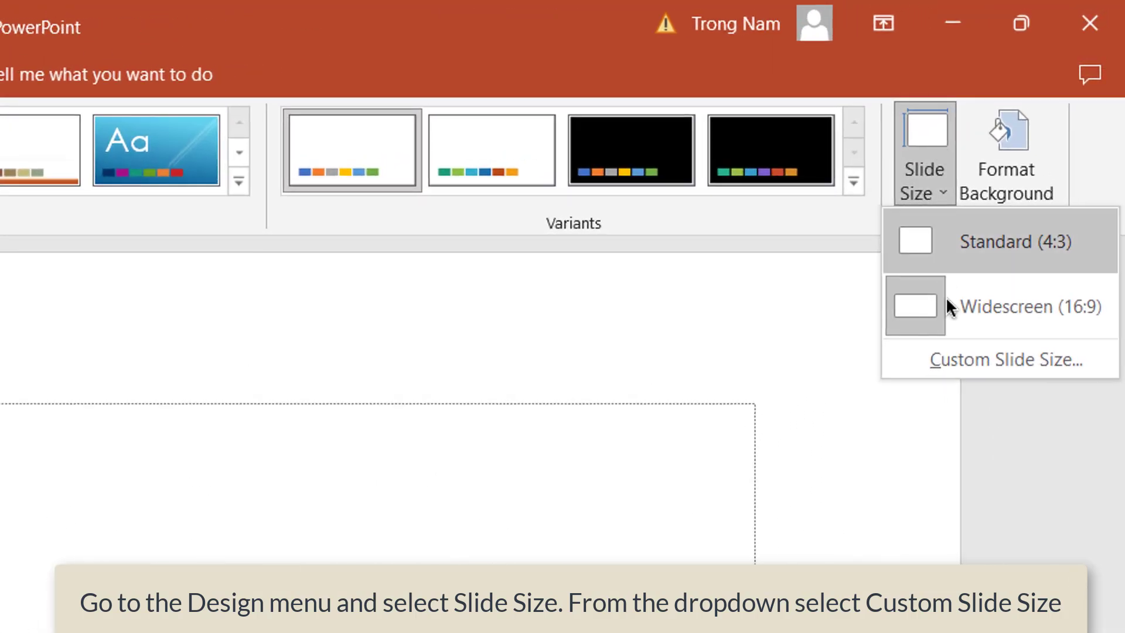
pyautogui.click(990, 360)
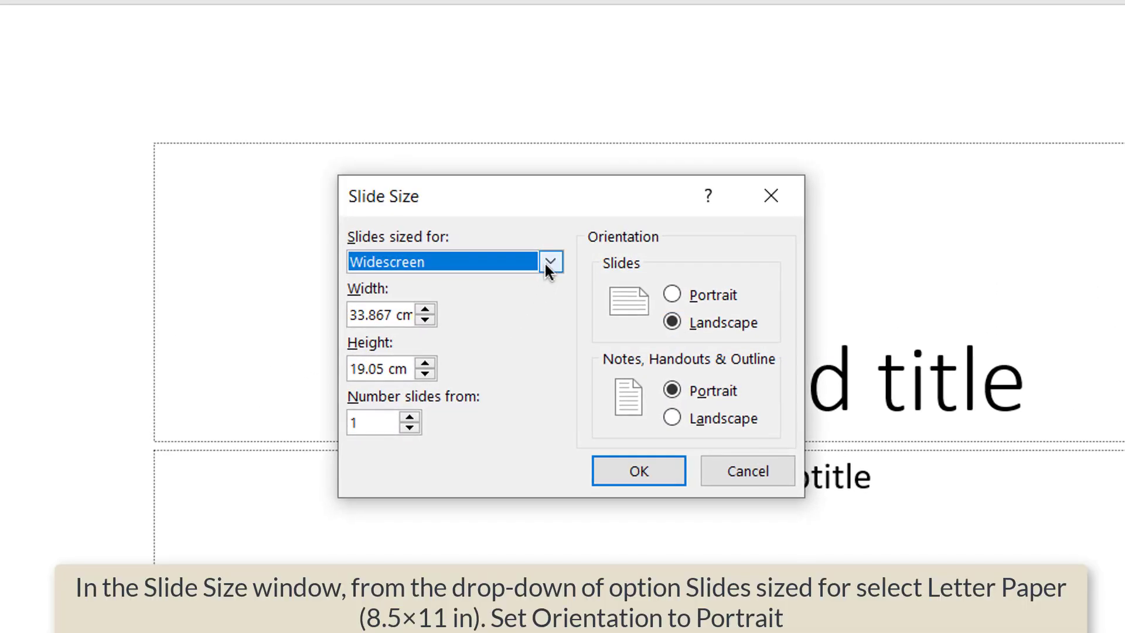
pyautogui.click(552, 264)
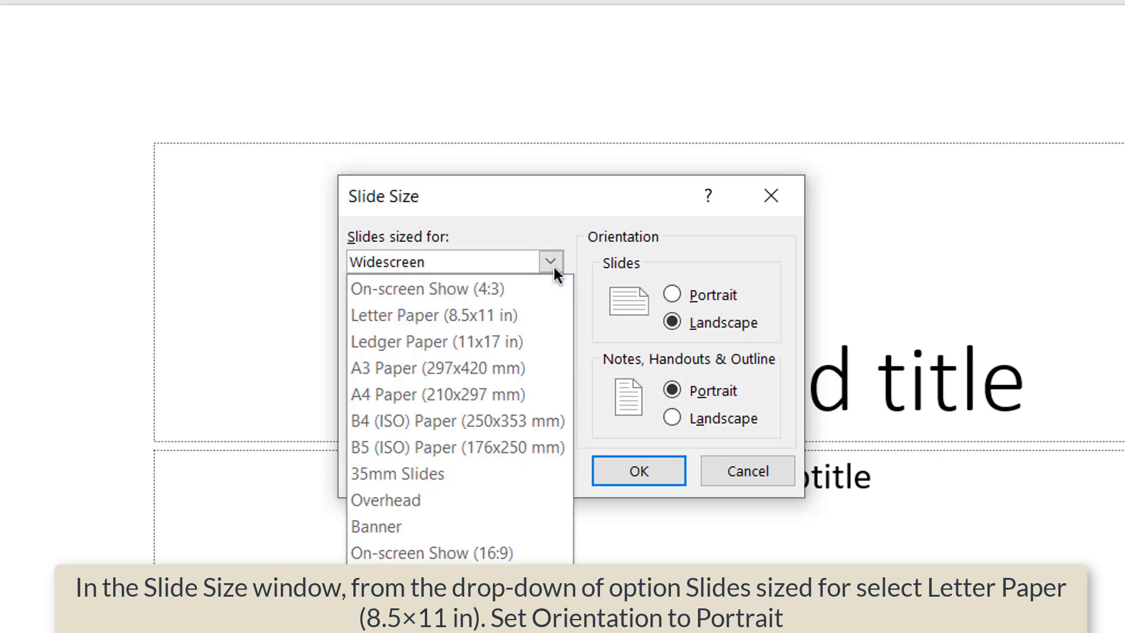
pyautogui.click(535, 317)
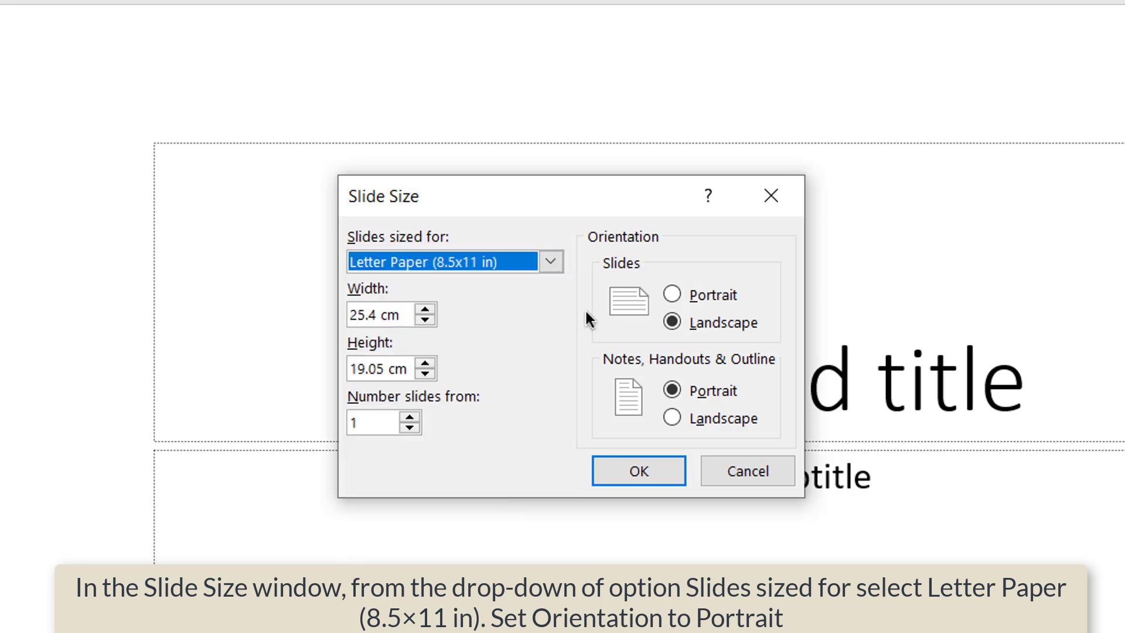
pyautogui.click(676, 295)
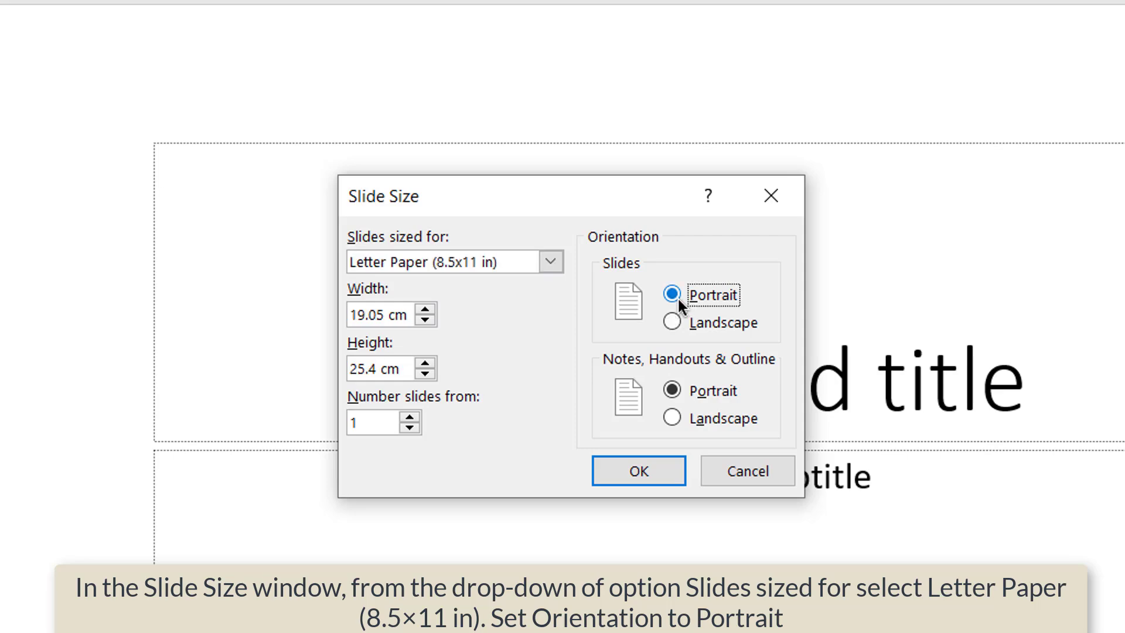
pyautogui.click(648, 476)
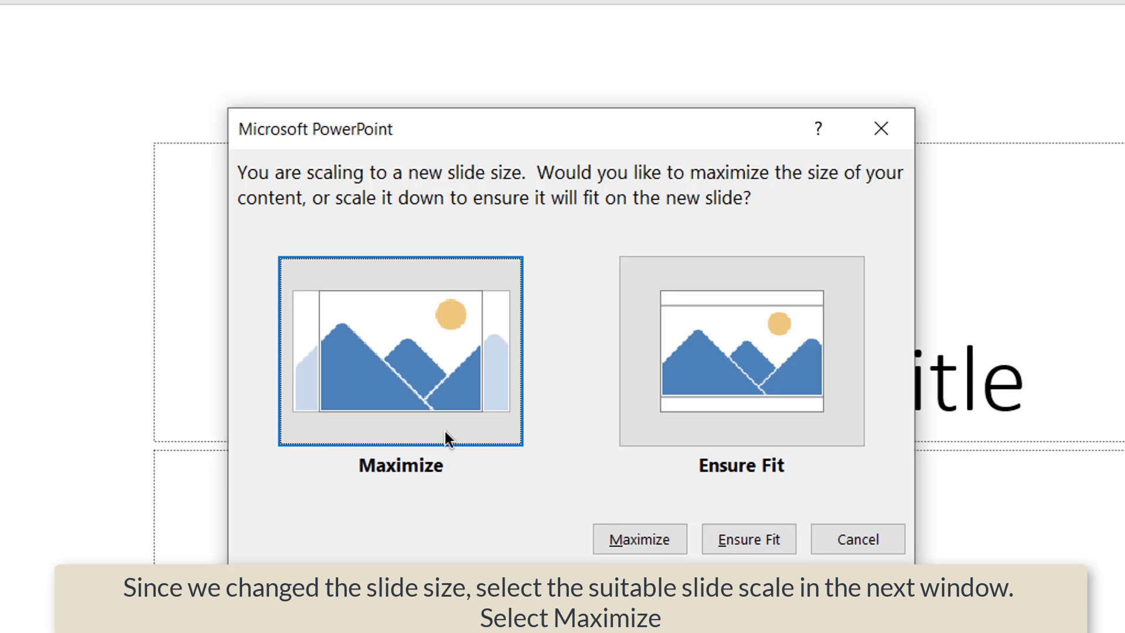
pyautogui.click(490, 402)
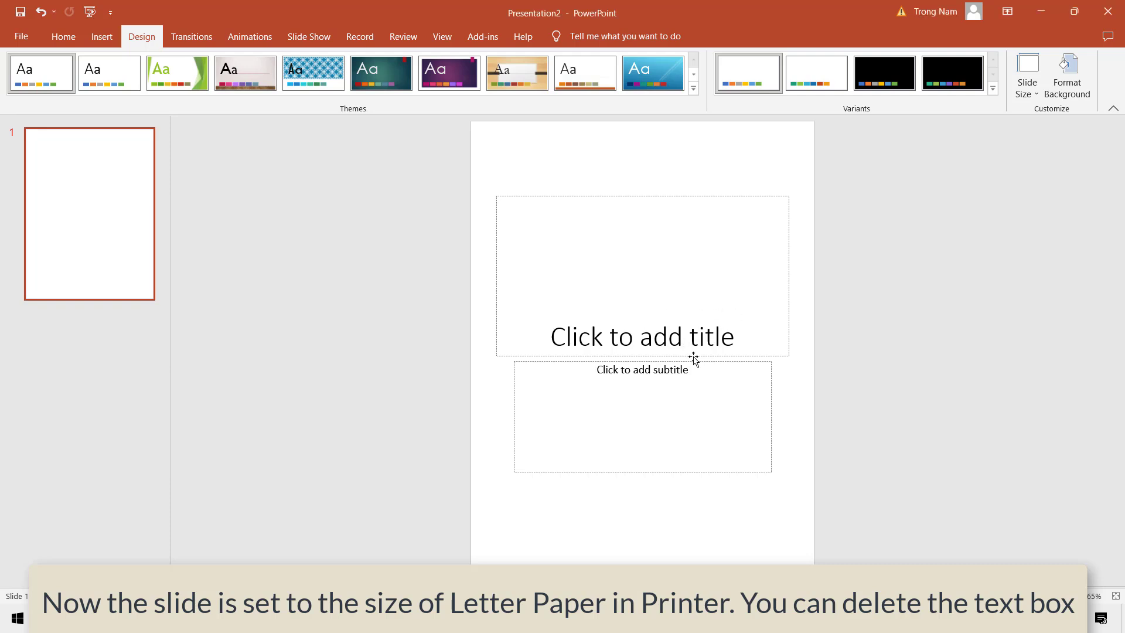
# - Delete the subtitle placeholder, then the title placeholder
pyautogui.click(694, 360)
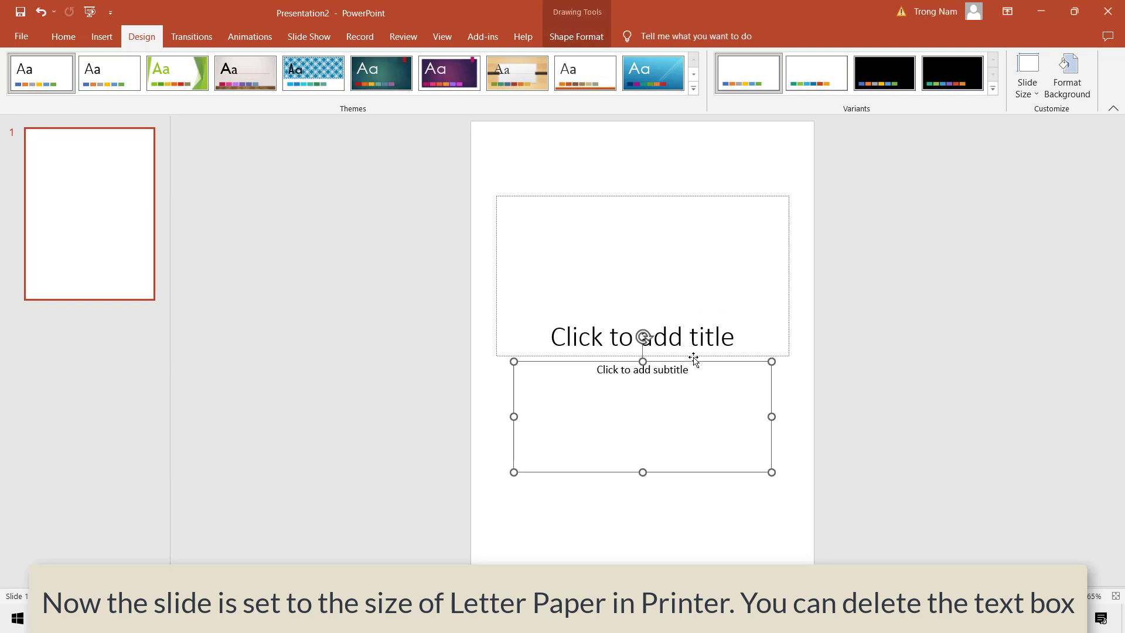
pyautogui.press('Delete')
pyautogui.click(677, 356)
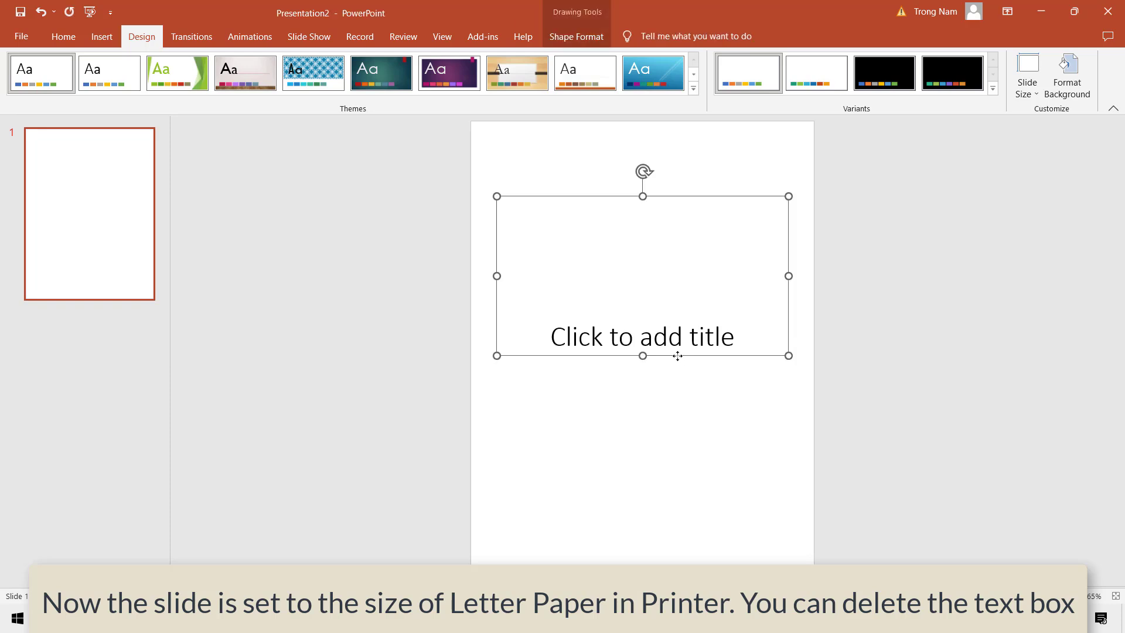
pyautogui.press('Delete')
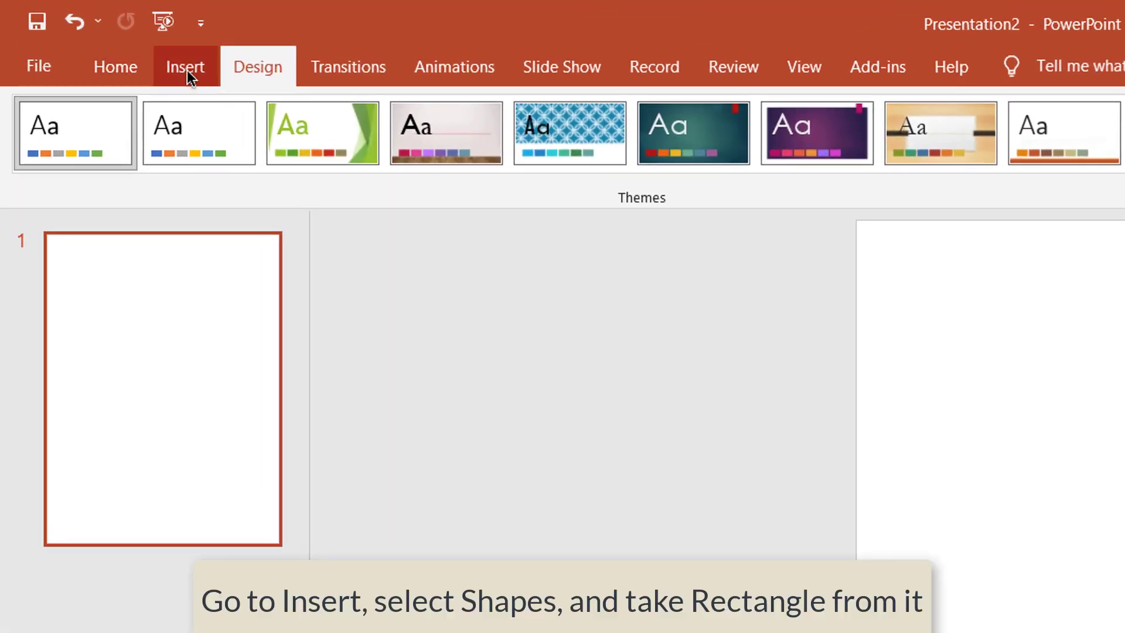
# - Draw a rectangle across the page top, filled light orange with no outline
pyautogui.click(187, 69)
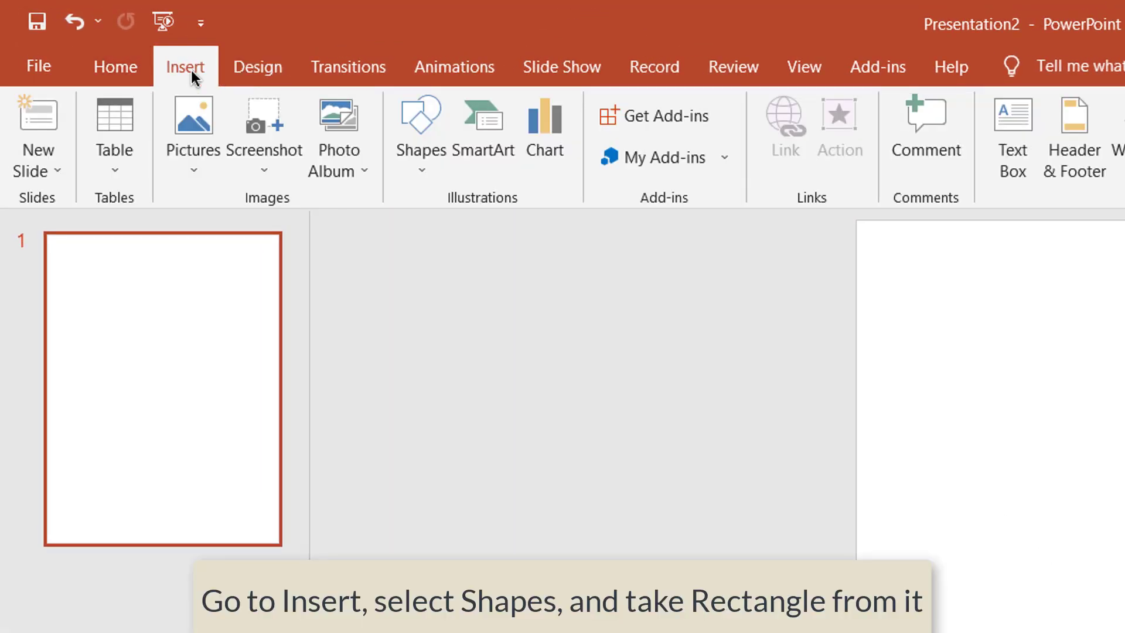
pyautogui.click(434, 170)
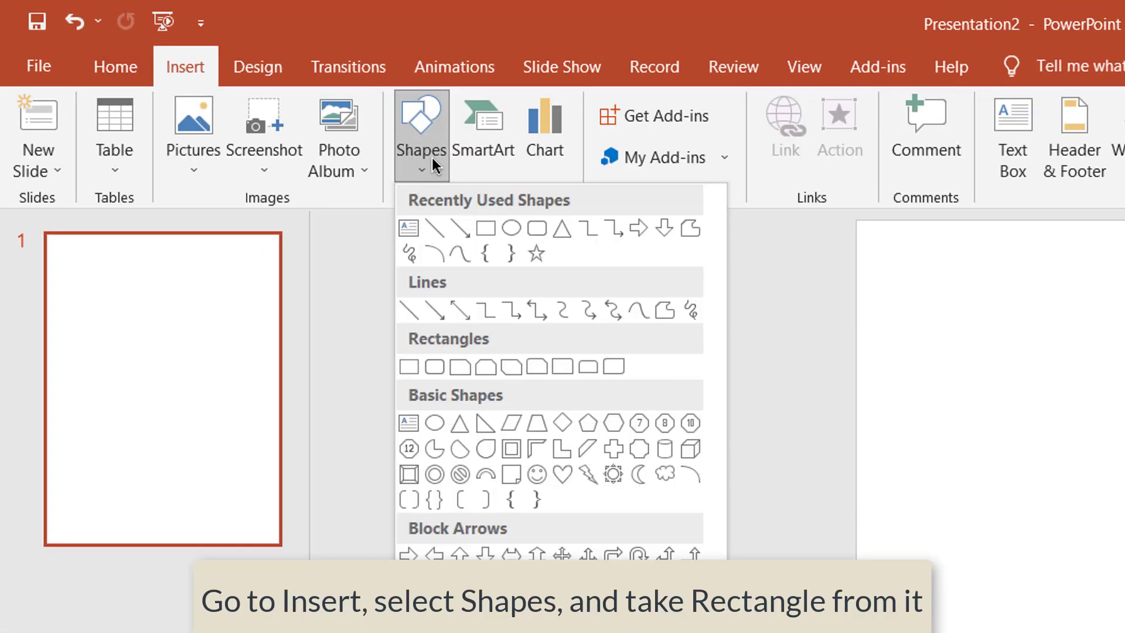
pyautogui.click(486, 229)
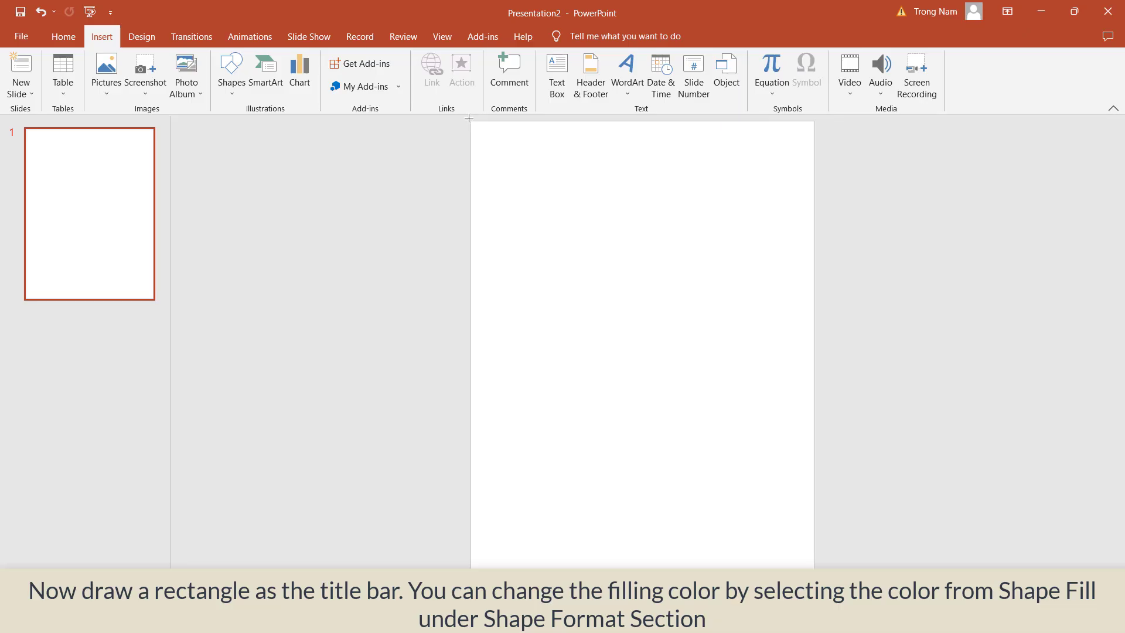
pyautogui.moveTo(469, 118); pyautogui.dragTo(813, 165)
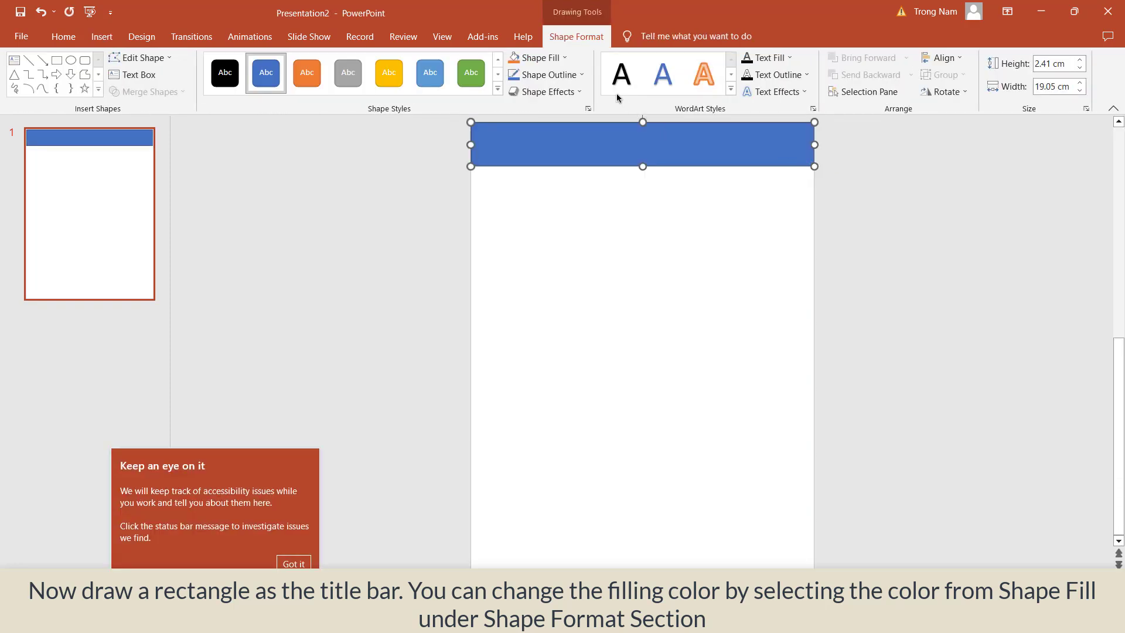
pyautogui.click(565, 58)
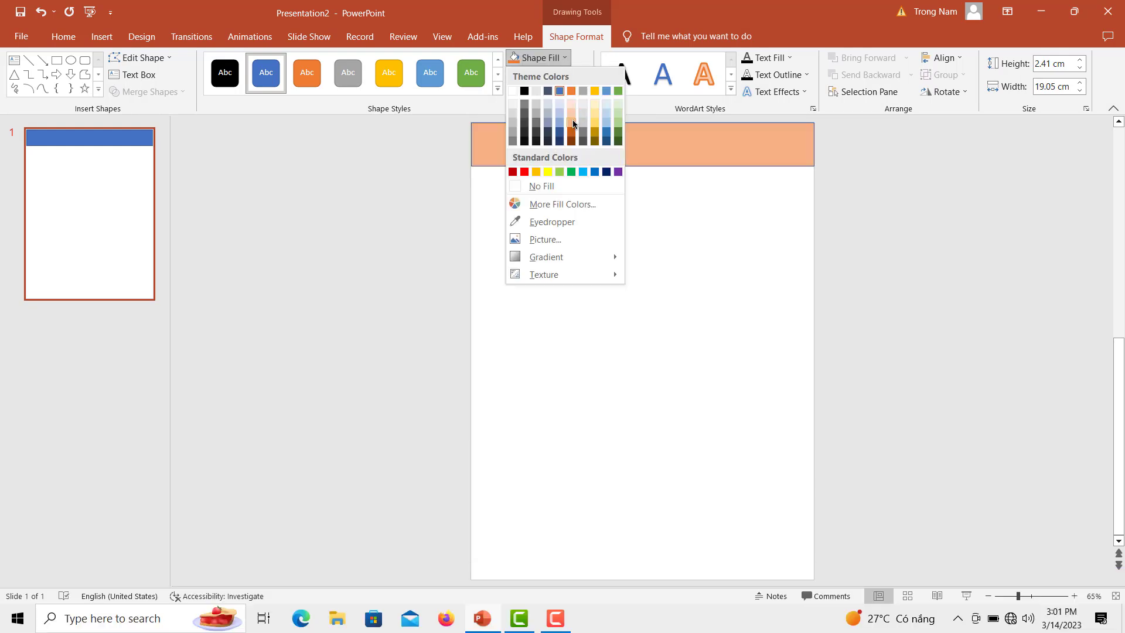
pyautogui.click(572, 120)
pyautogui.click(582, 78)
pyautogui.click(572, 202)
pyautogui.click(653, 269)
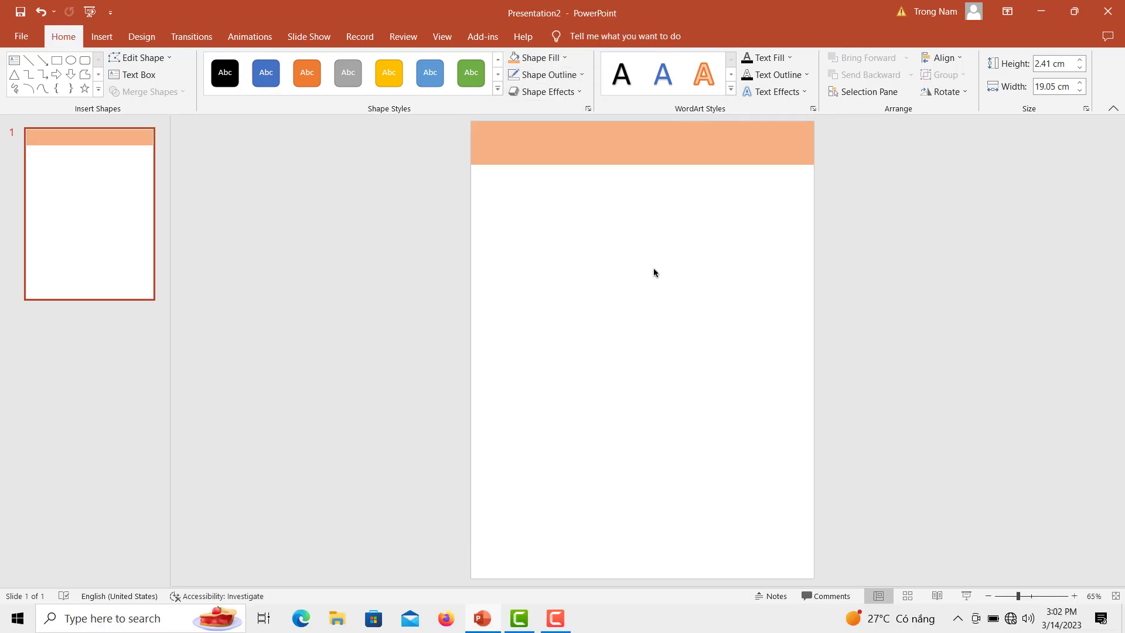
# - Draw a yellow, outline-free rectangle sidebar down the page's left edge
pyautogui.click(103, 38)
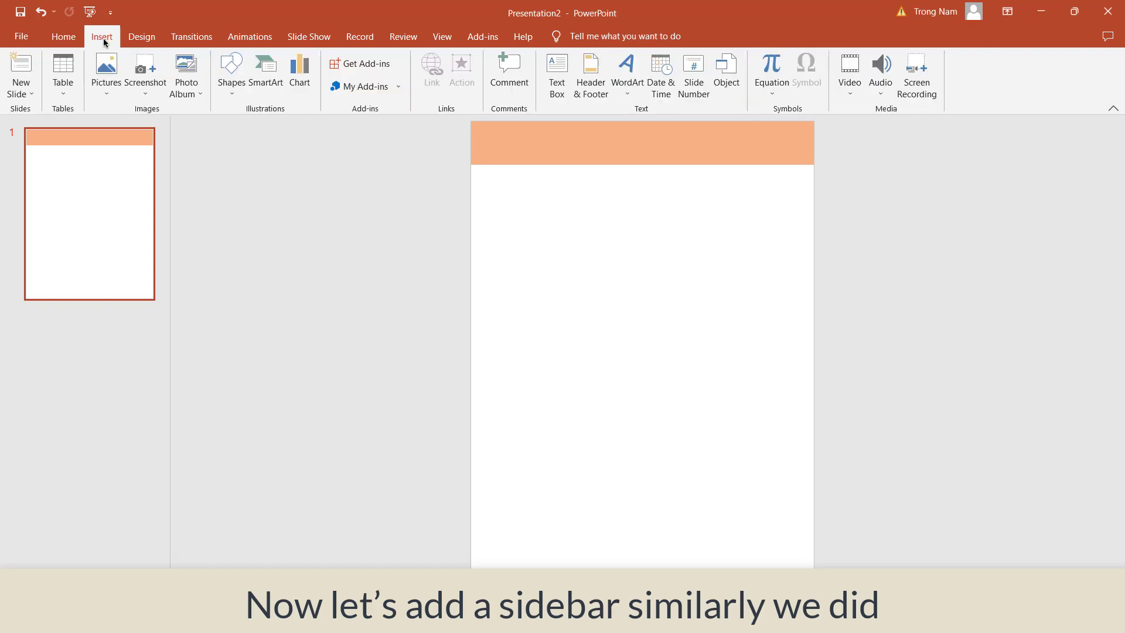
pyautogui.click(241, 91)
pyautogui.click(266, 125)
pyautogui.moveTo(471, 121)
pyautogui.mouseDown()
pyautogui.moveTo(537, 547)
pyautogui.moveTo(531, 581)
pyautogui.mouseUp()
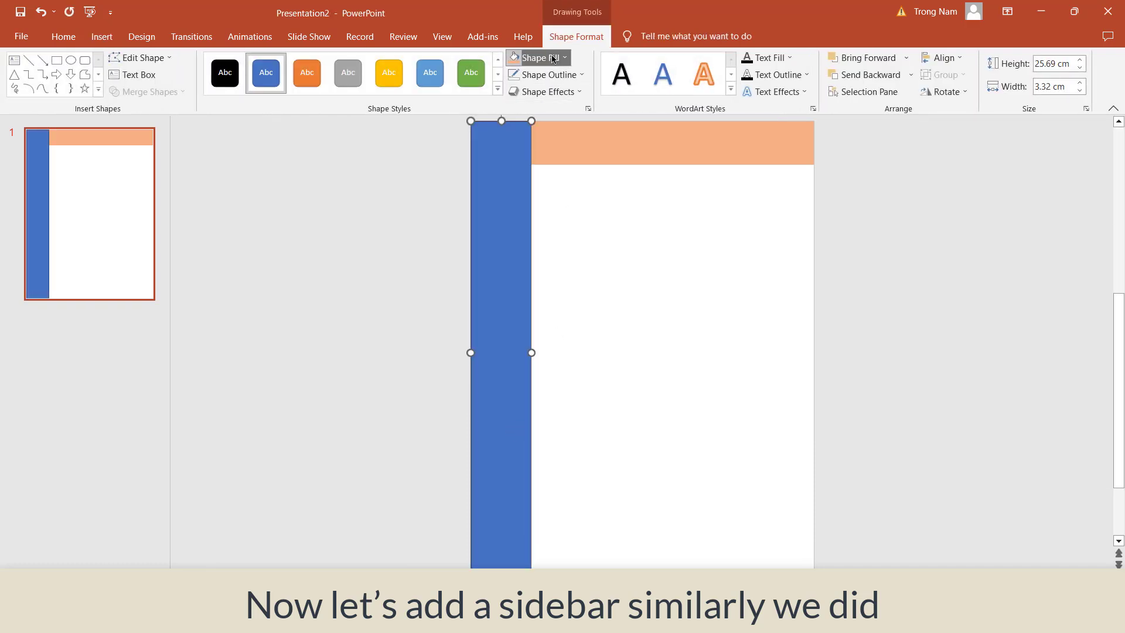
pyautogui.click(555, 61)
pyautogui.click(593, 123)
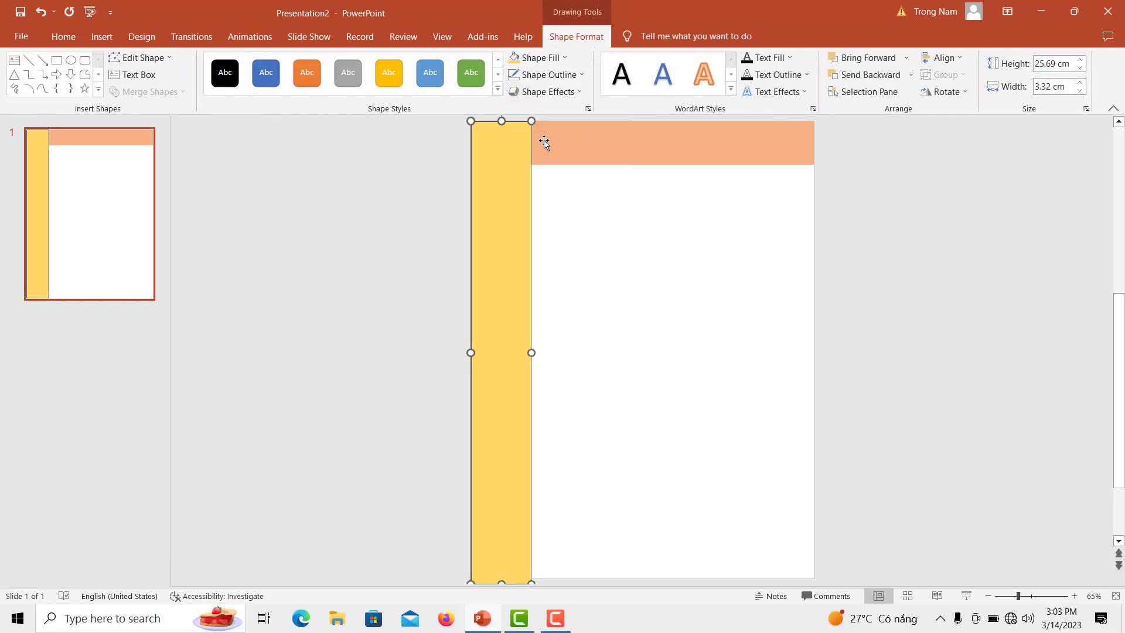
pyautogui.click(583, 75)
pyautogui.click(553, 206)
# - Bring the orange title bar to the front, over the sidebar's top
pyautogui.click(576, 149)
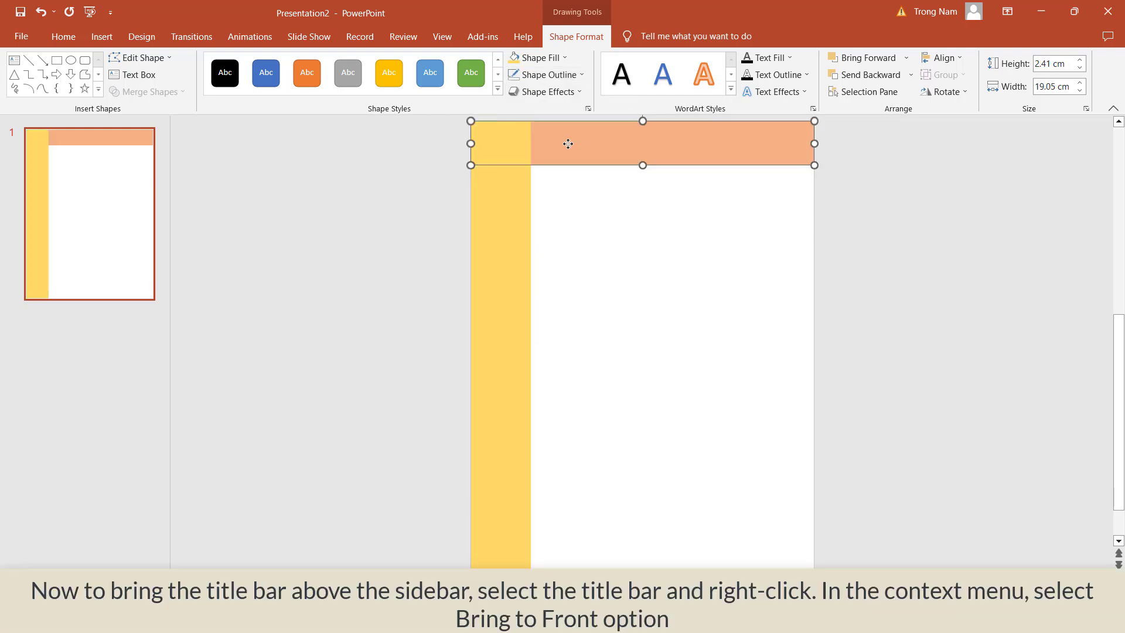
pyautogui.rightClick(578, 147)
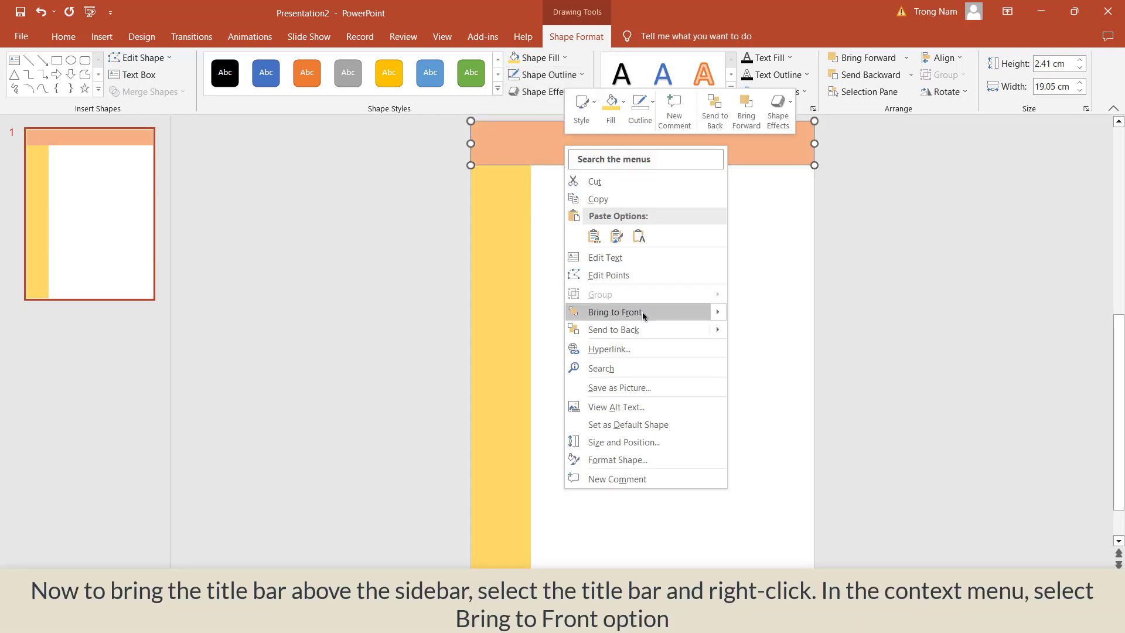
pyautogui.moveTo(718, 311)
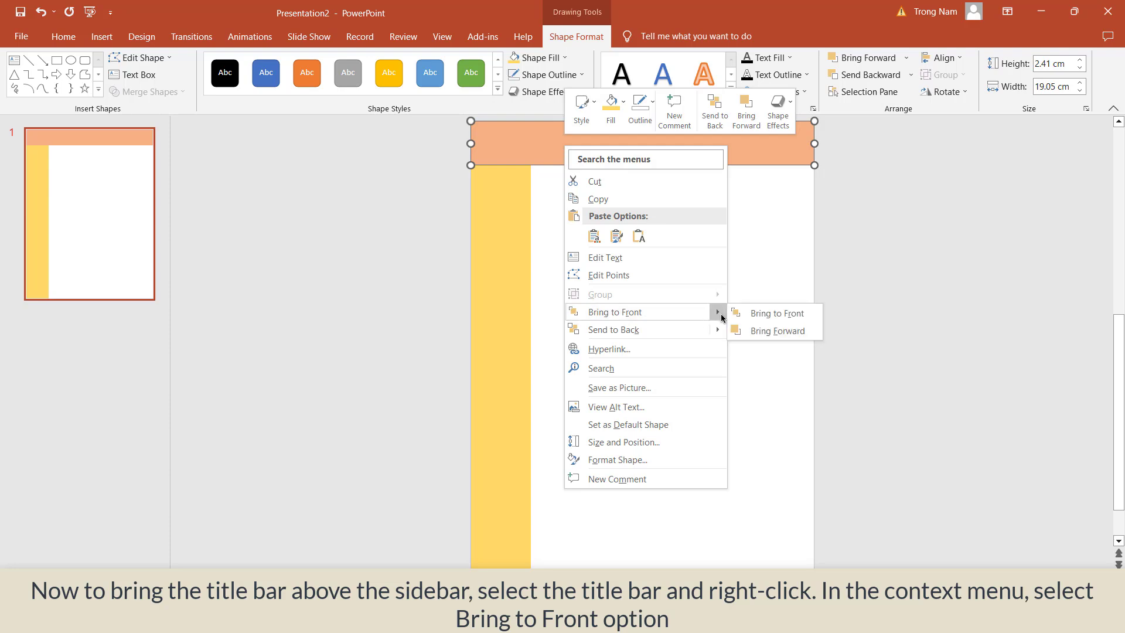
pyautogui.click(753, 315)
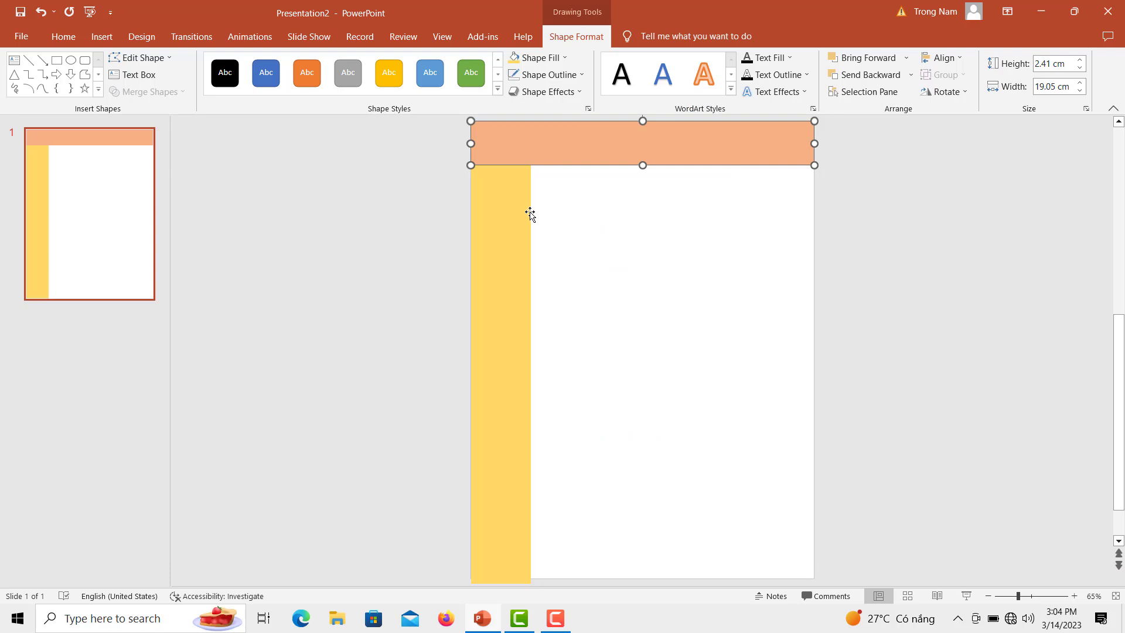
pyautogui.click(517, 196)
pyautogui.click(579, 197)
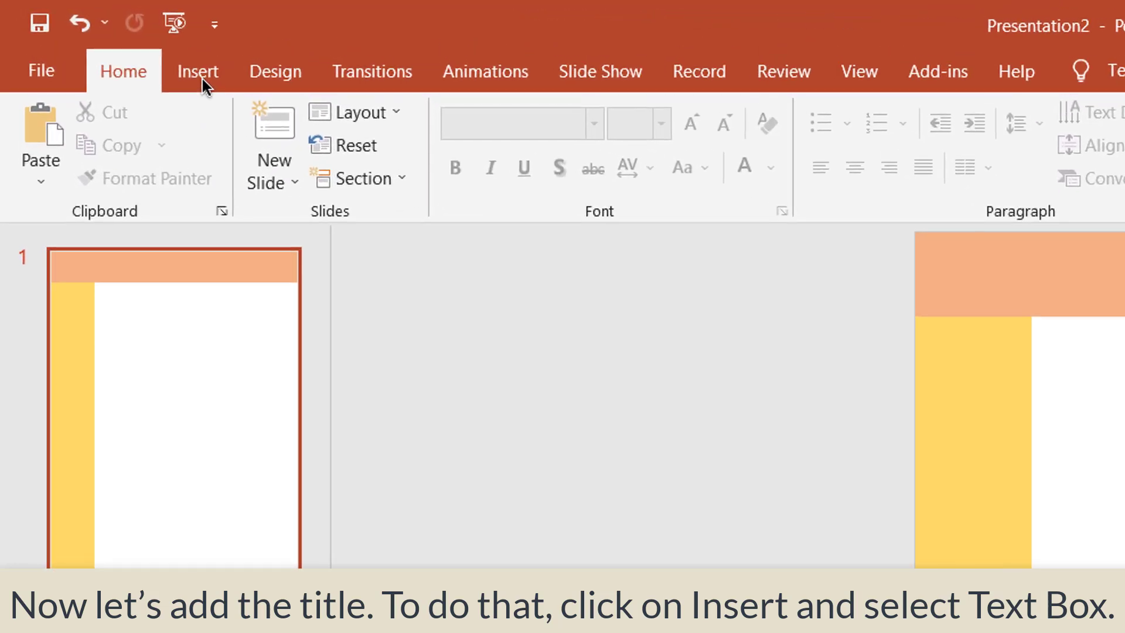
# - Add a text box across the title bar containing the word 'Title'
pyautogui.click(202, 79)
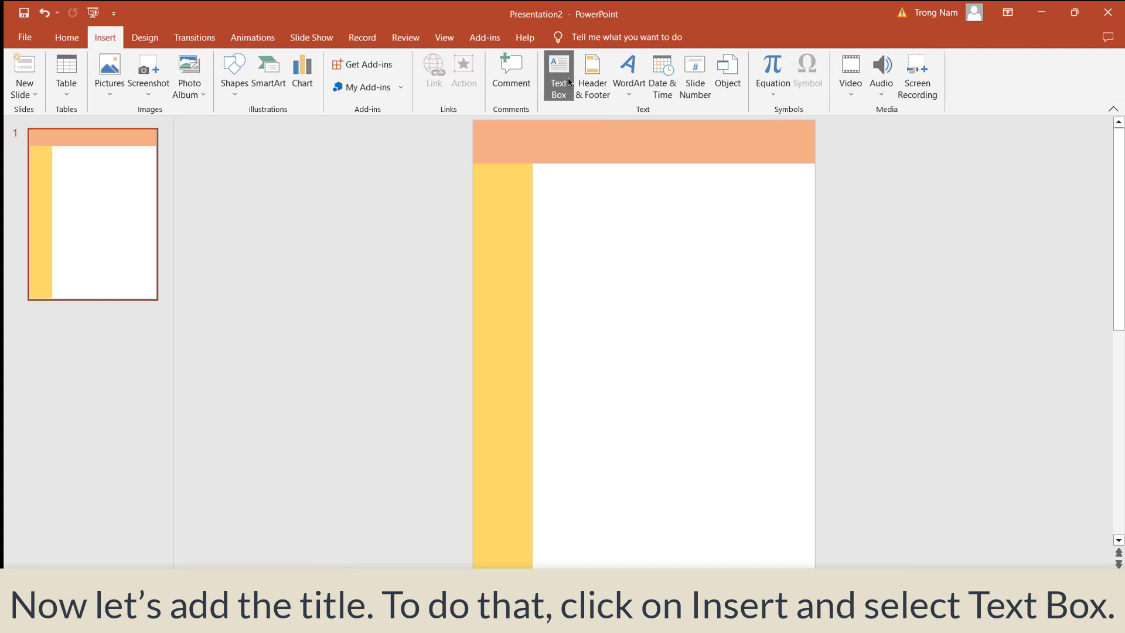
pyautogui.click(567, 96)
pyautogui.moveTo(645, 303); pyautogui.dragTo(773, 334)
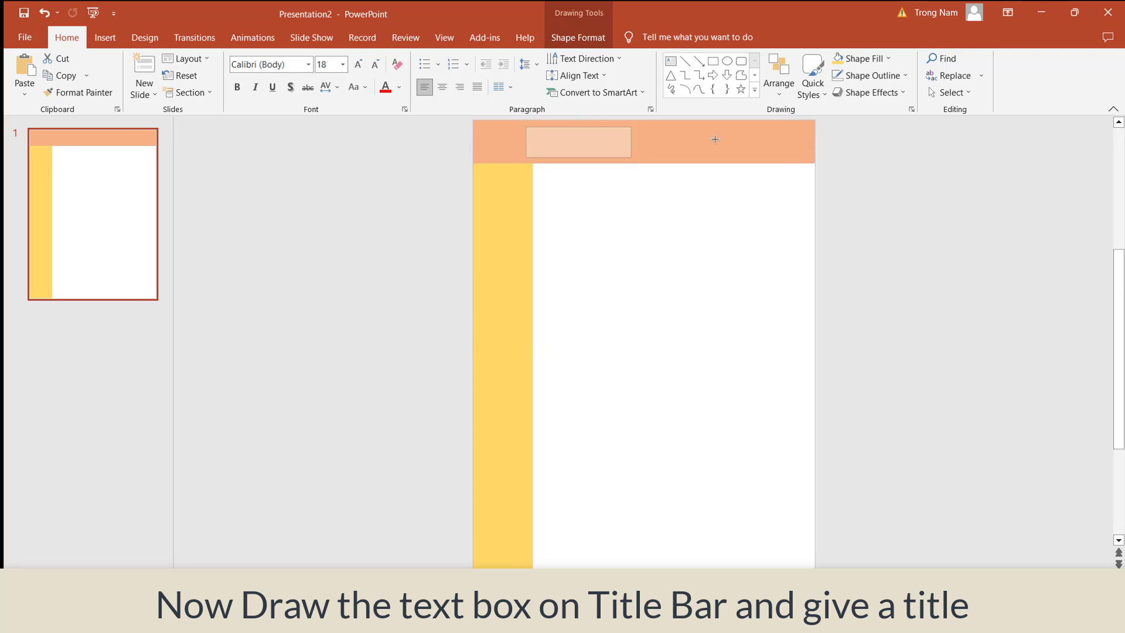
pyautogui.moveTo(715, 139); pyautogui.dragTo(790, 145)
pyautogui.write('Title')
# - Format 'Title' as white 60-point Arial Rounded MT Bold and position it in the bar
pyautogui.hotkey('ctrl', 'a')
pyautogui.click(324, 66)
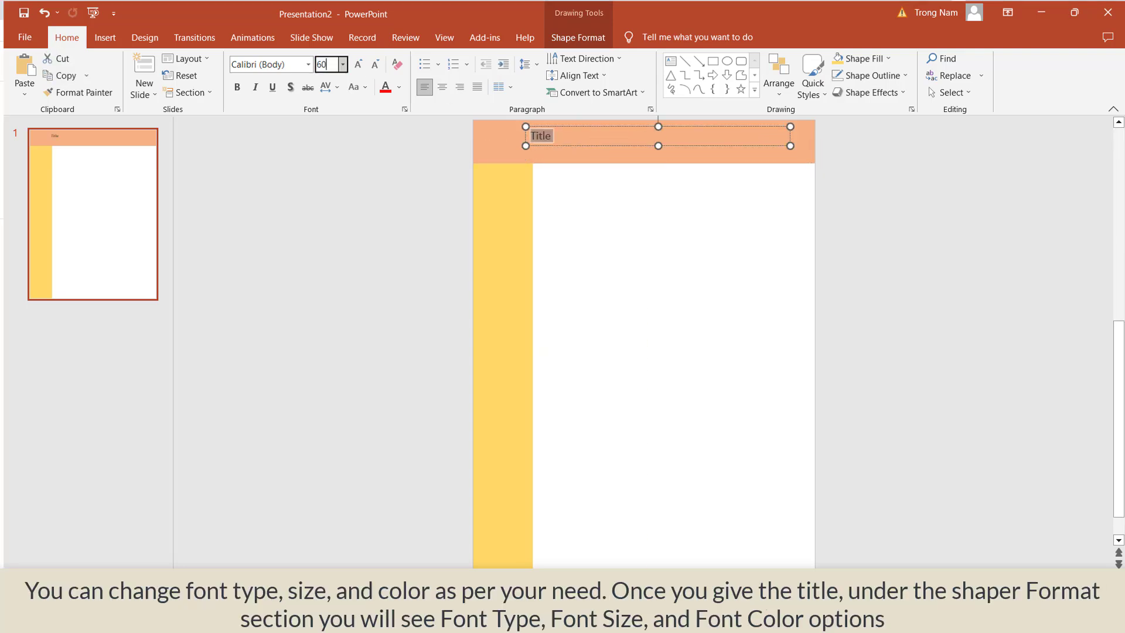
pyautogui.write('60')
pyautogui.press('Return')
pyautogui.click(308, 64)
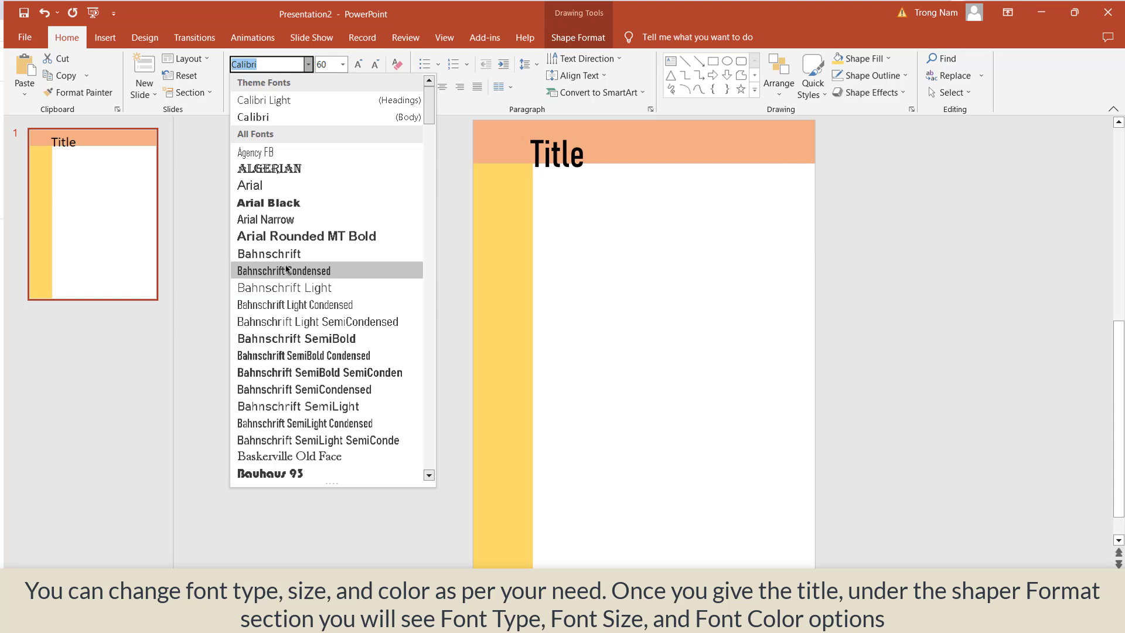
pyautogui.click(325, 233)
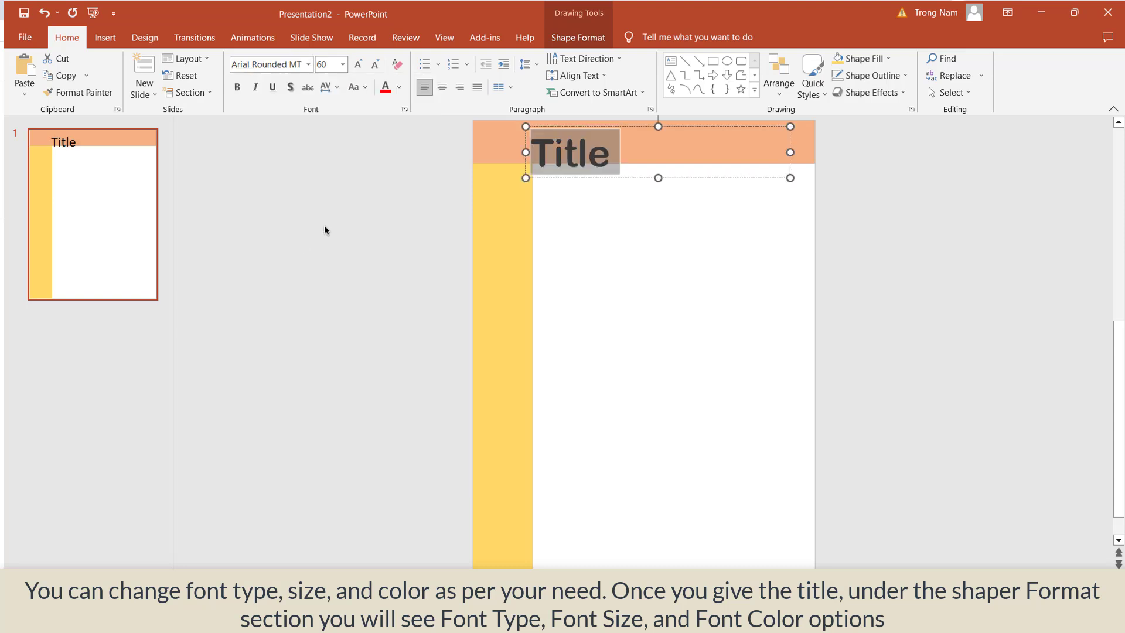
pyautogui.click(399, 87)
pyautogui.click(387, 118)
pyautogui.moveTo(791, 153); pyautogui.dragTo(762, 165)
pyautogui.moveTo(580, 127); pyautogui.dragTo(576, 119)
pyautogui.click(877, 221)
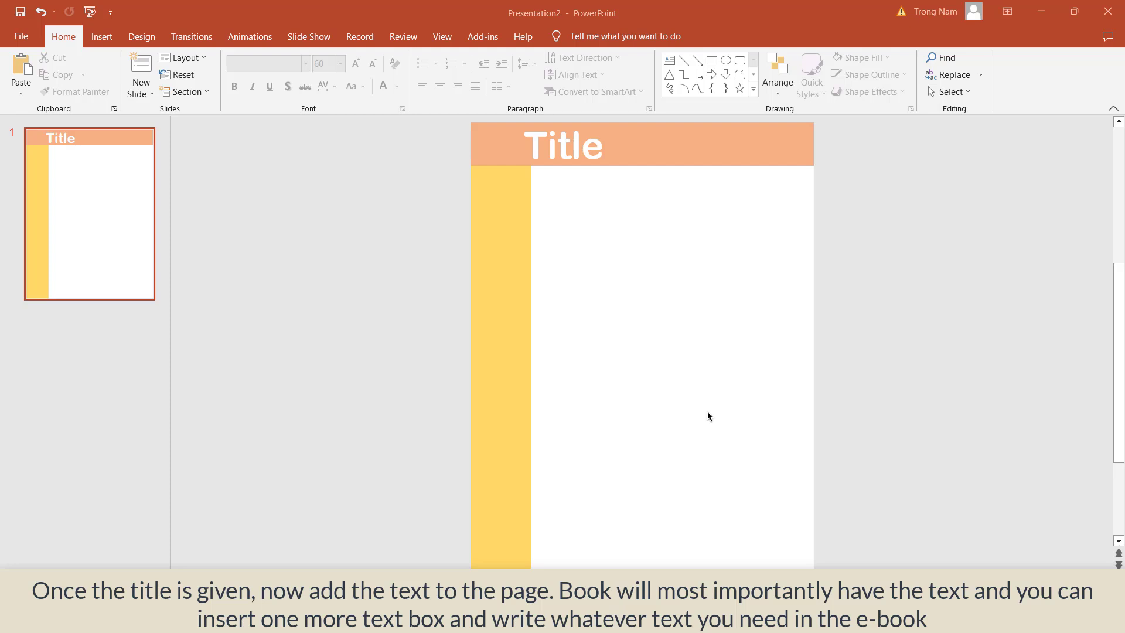
# - Add a left text box beside the sidebar with the pasted dough recipe at 15 points
pyautogui.hotkey('ctrl', 'z')
pyautogui.click(102, 42)
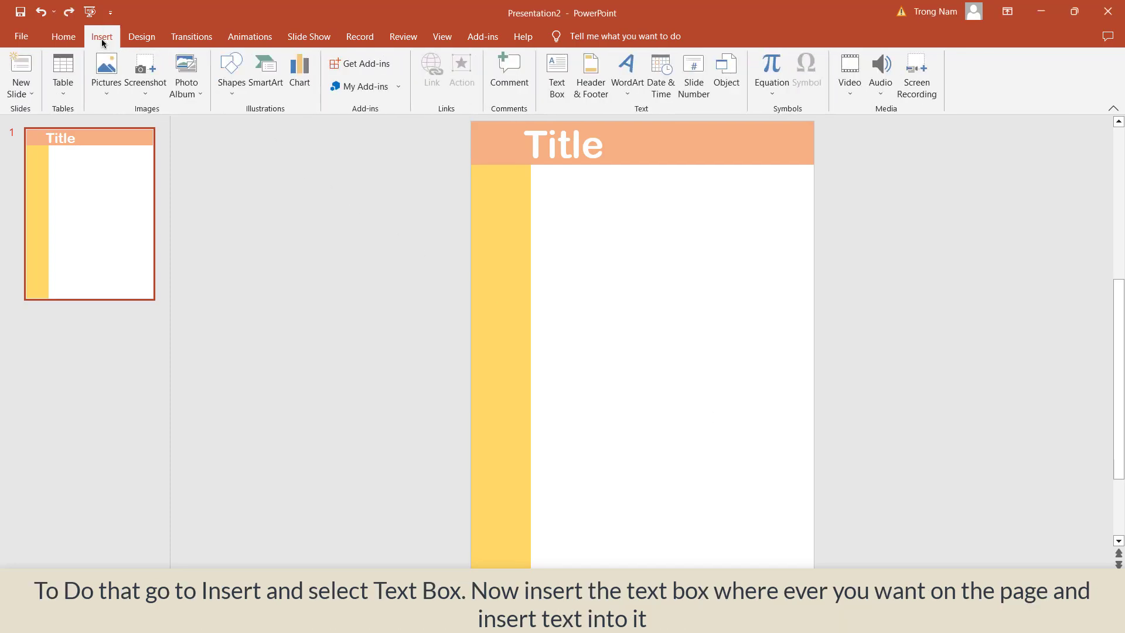
pyautogui.click(562, 75)
pyautogui.moveTo(545, 180); pyautogui.dragTo(661, 482)
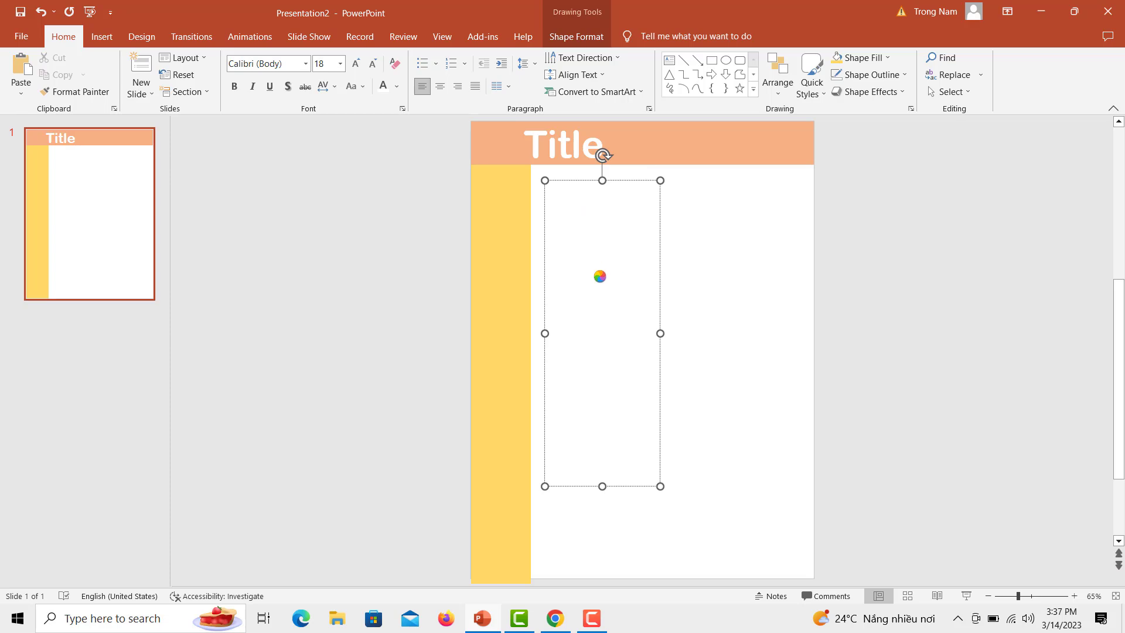
pyautogui.hotkey('ctrl', 'v')
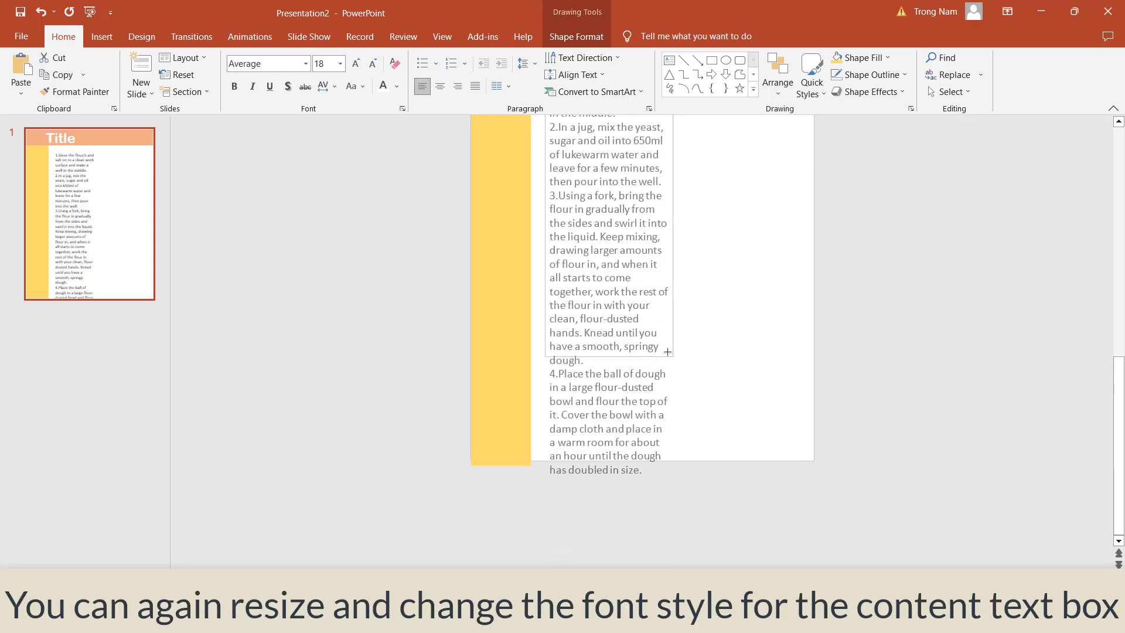
pyautogui.moveTo(667, 348); pyautogui.dragTo(666, 348)
pyautogui.scroll(1, 633, 284)
pyautogui.click(633, 284)
pyautogui.hotkey('ctrl', 'a')
pyautogui.click(326, 65)
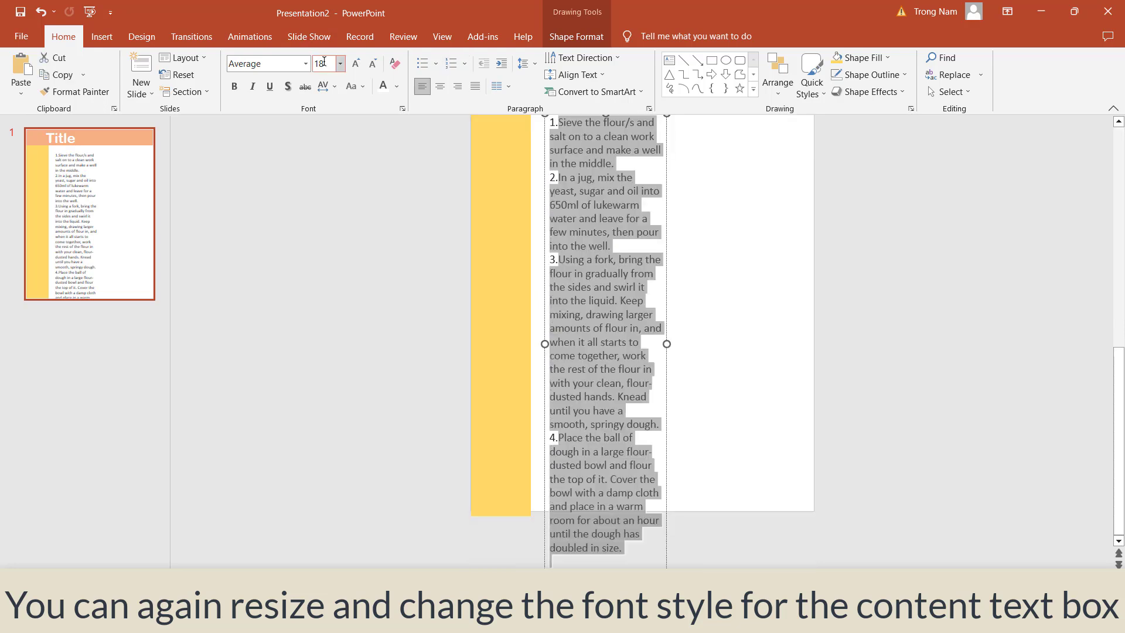
pyautogui.write('15')
pyautogui.press('Return')
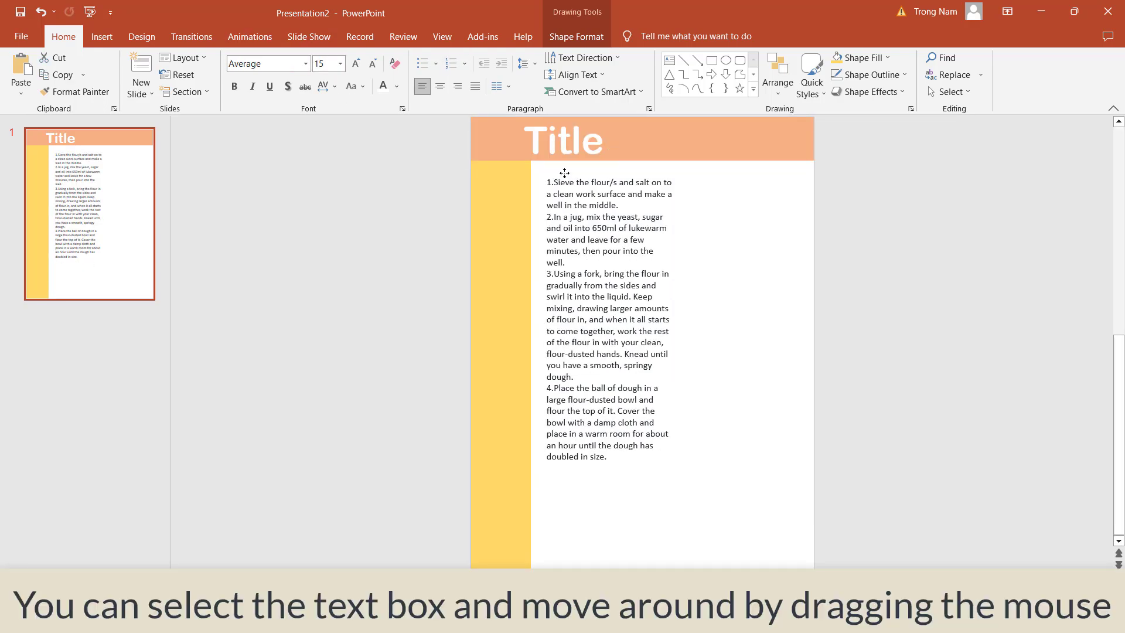
pyautogui.moveTo(568, 174); pyautogui.dragTo(561, 170)
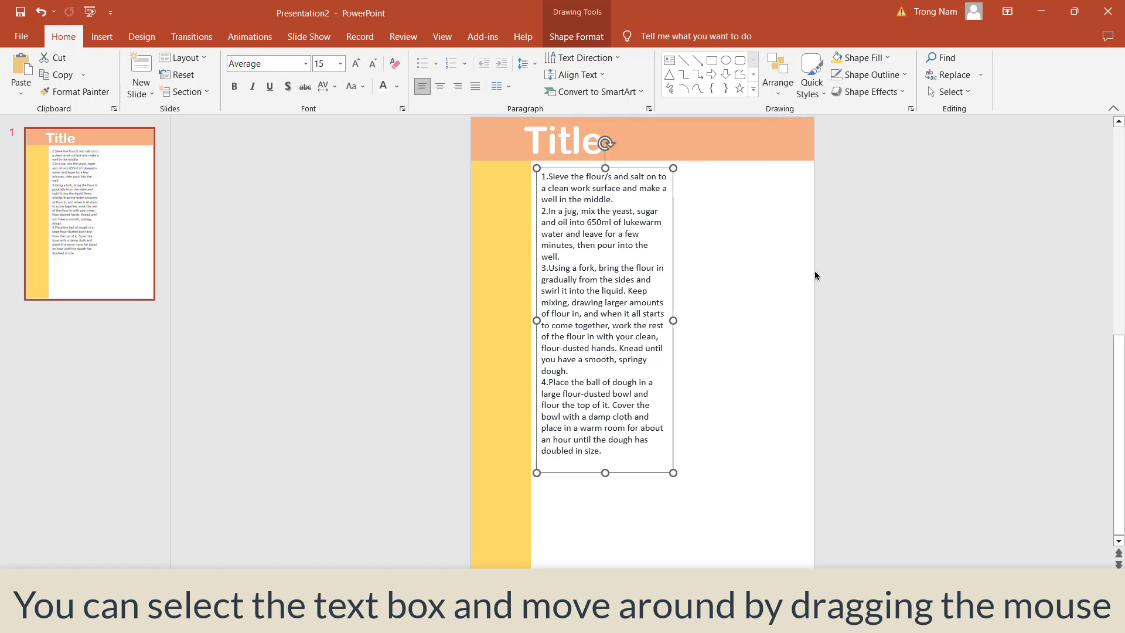
pyautogui.click(846, 293)
# - Add a right-side text box with the rest of the recipe, sized 14 points
pyautogui.click(102, 37)
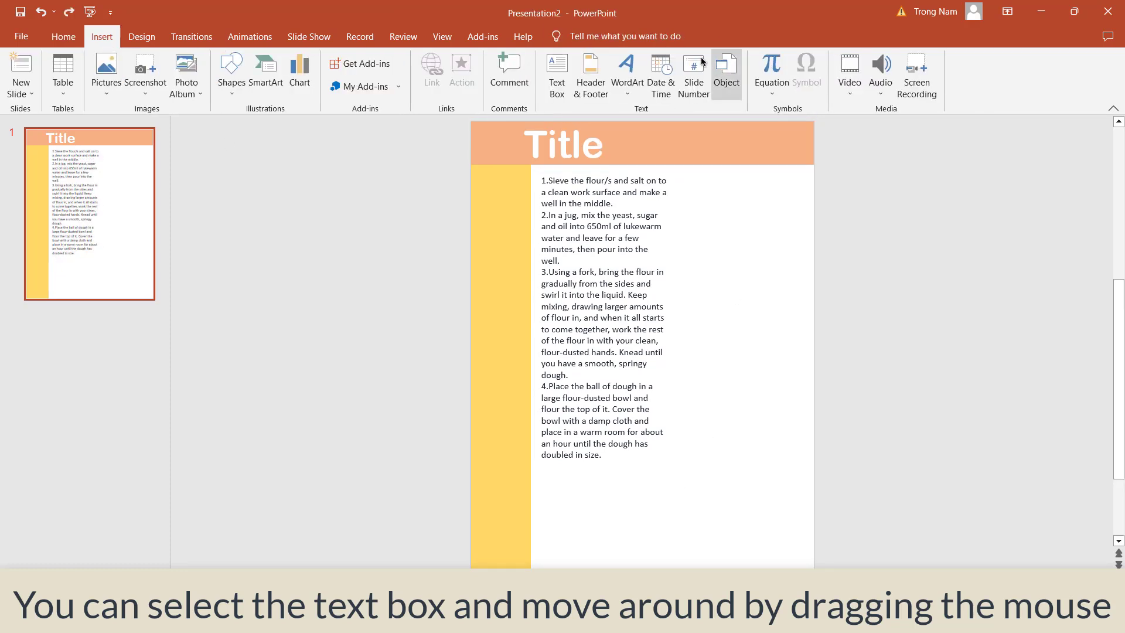
pyautogui.click(557, 76)
pyautogui.moveTo(677, 176); pyautogui.dragTo(803, 564)
pyautogui.hotkey('ctrl', 'v')
pyautogui.hotkey('ctrl', 'a')
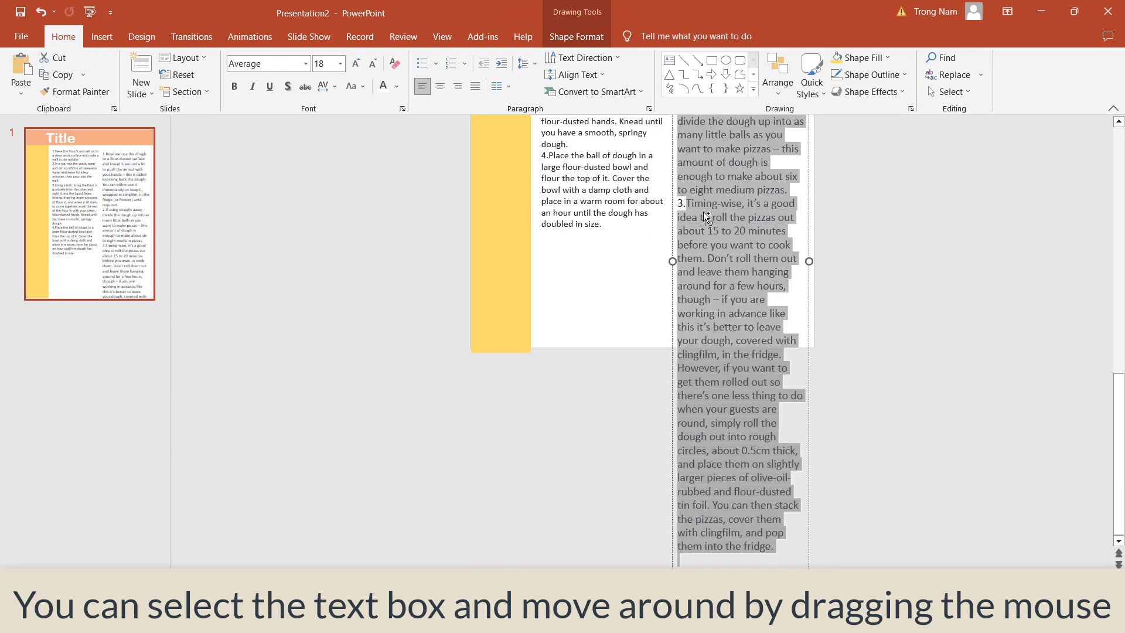
pyautogui.click(329, 68)
pyautogui.write('15')
pyautogui.press('Return')
pyautogui.click(329, 68)
pyautogui.write('14')
pyautogui.press('Return')
# - Shrink the left column text to 14 points and remove its numbering
pyautogui.click(624, 252)
pyautogui.hotkey('ctrl', 'a')
pyautogui.hotkey('ctrl', '[')
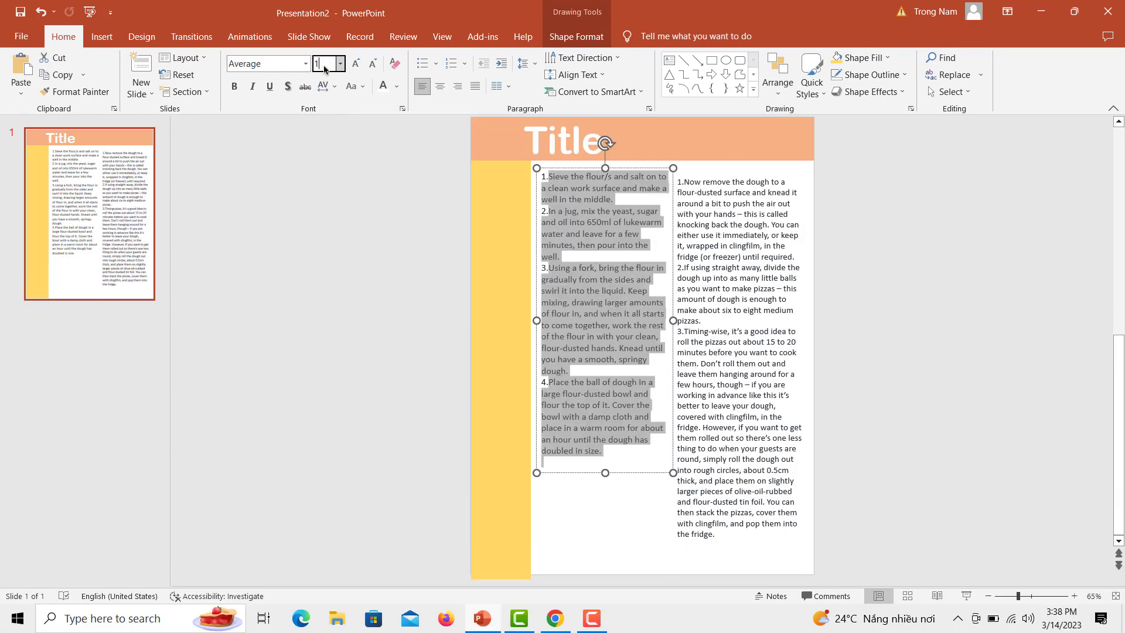
pyautogui.click(696, 254)
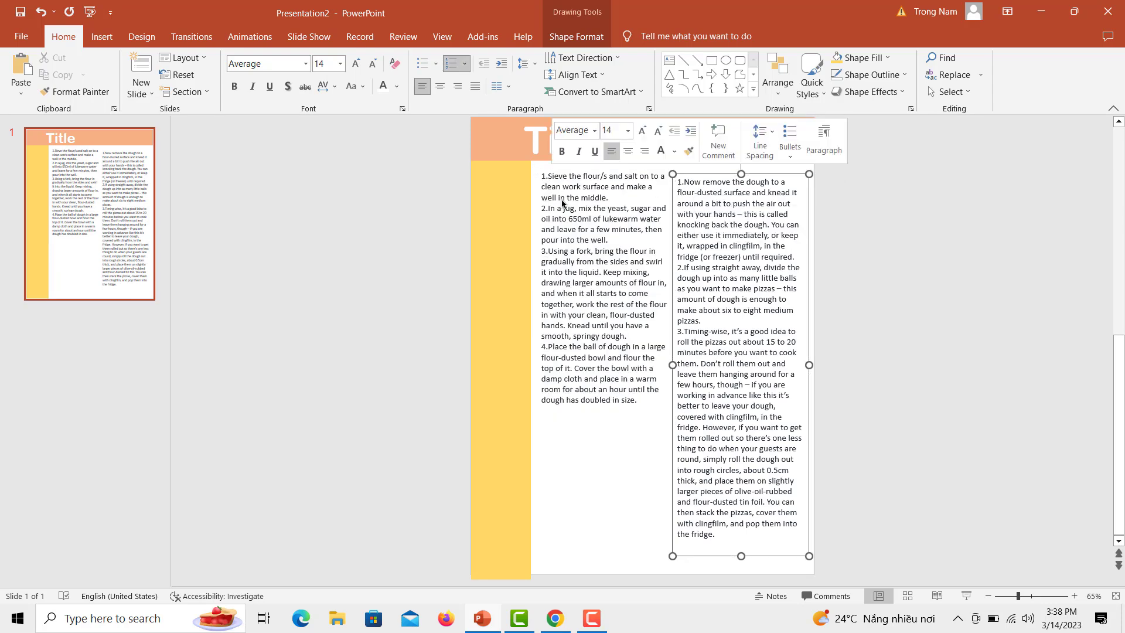
pyautogui.moveTo(549, 176); pyautogui.dragTo(610, 197)
pyautogui.click(582, 214)
pyautogui.hotkey('ctrl', 'a')
pyautogui.click(451, 64)
pyautogui.click(741, 223)
pyautogui.hotkey('ctrl', 'a')
# - Remove the right column's numbering, then insert pizza.png from Downloads > Photos
pyautogui.click(451, 63)
pyautogui.click(608, 434)
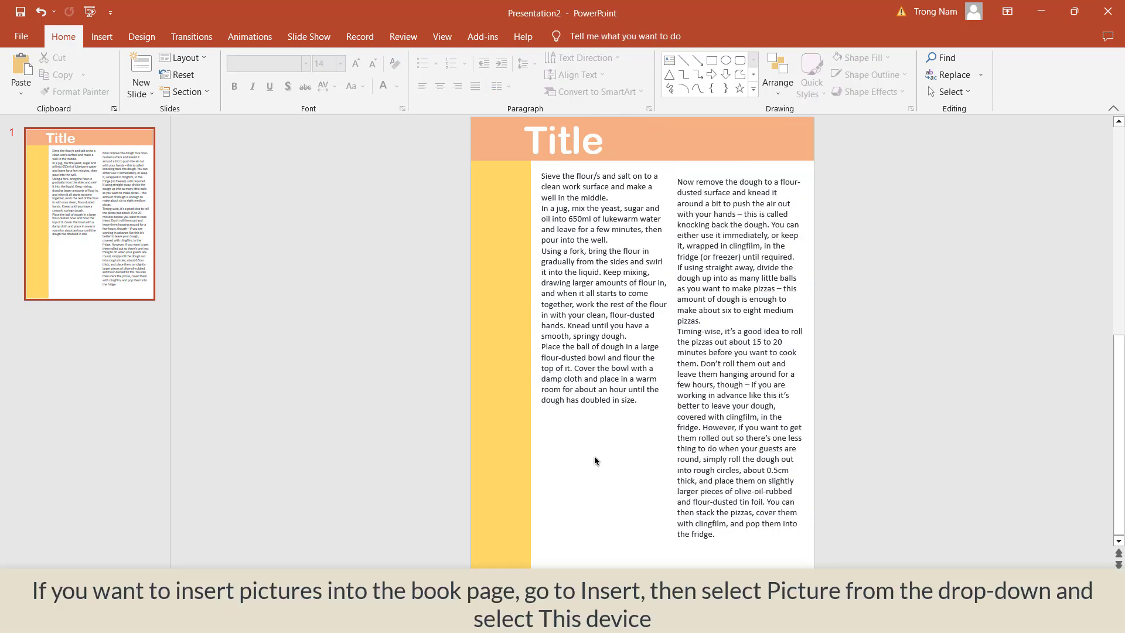
pyautogui.click(102, 36)
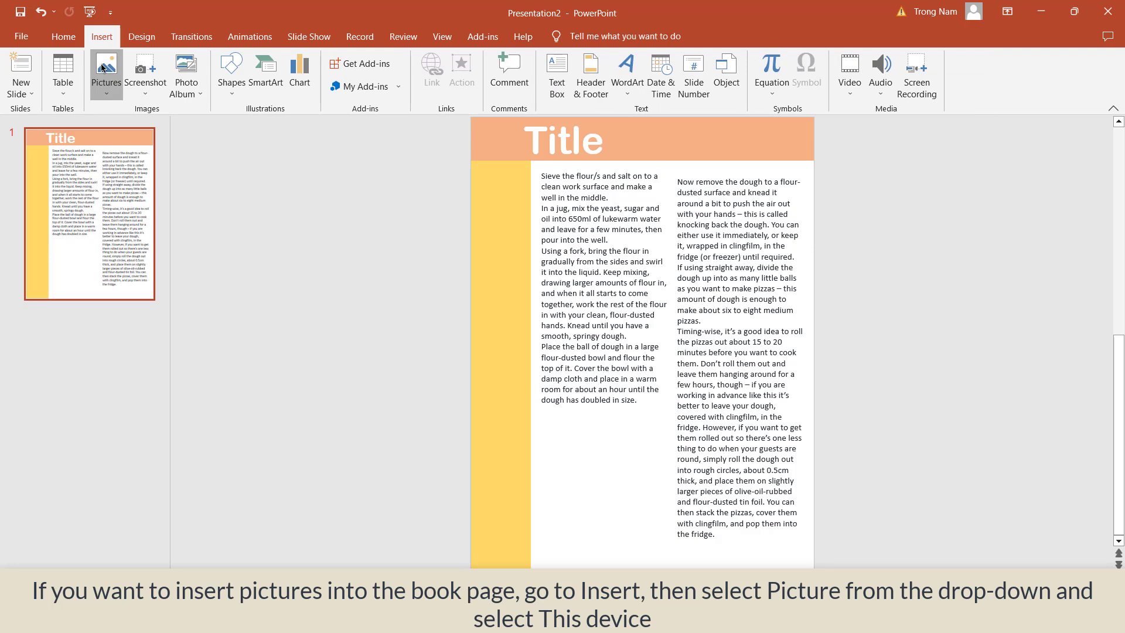
pyautogui.click(102, 68)
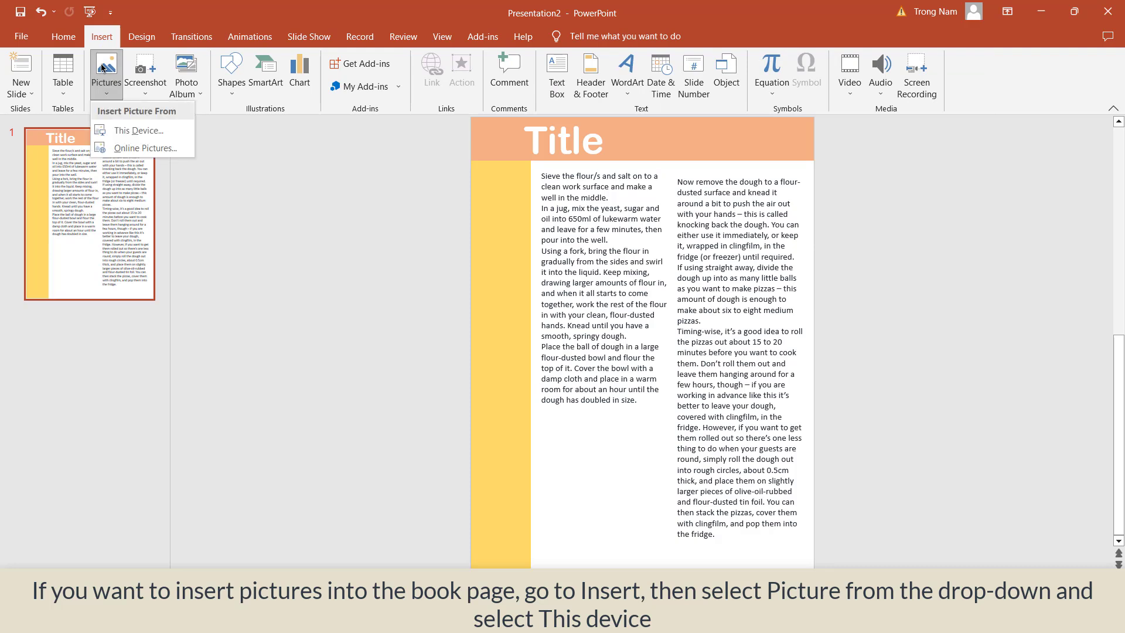
pyautogui.click(127, 131)
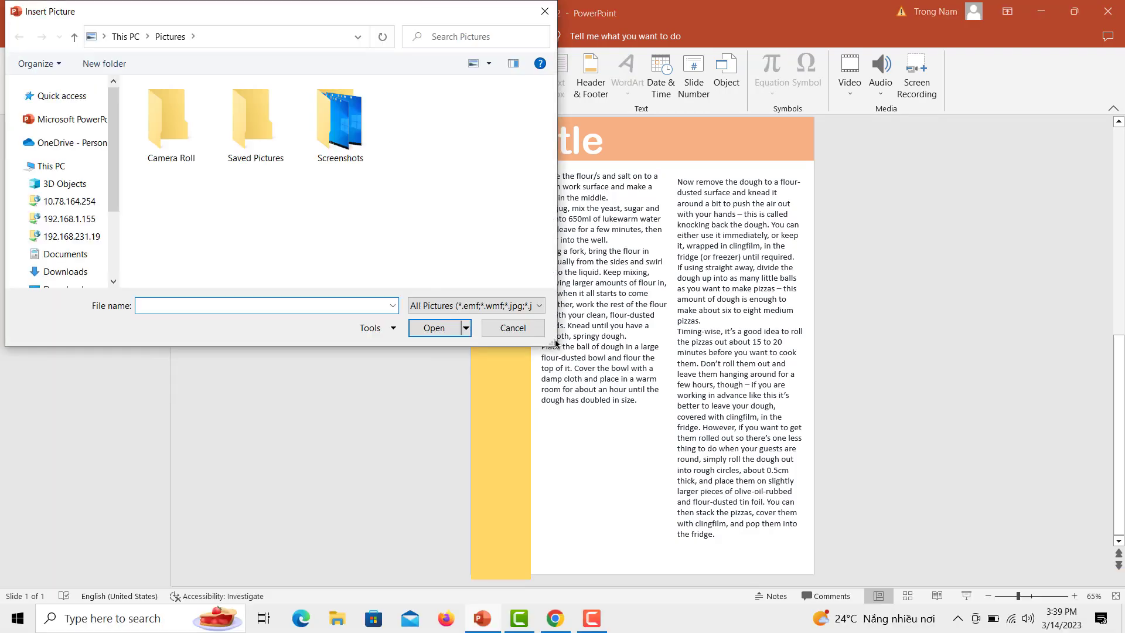
pyautogui.click(69, 273)
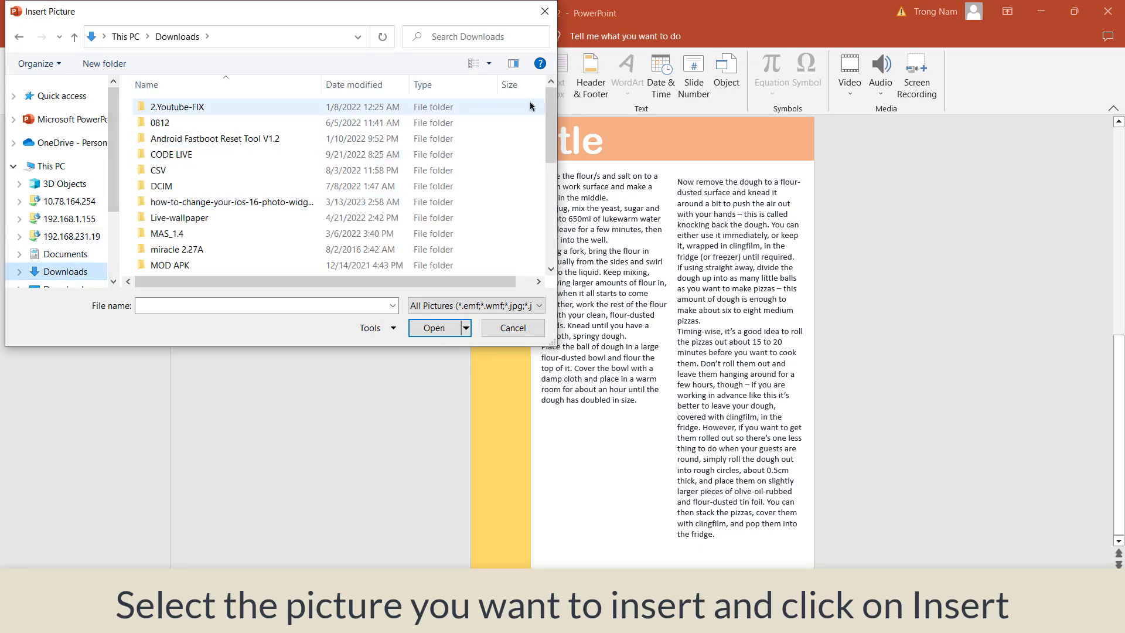
pyautogui.moveTo(553, 113); pyautogui.dragTo(523, 180)
pyautogui.doubleClick(176, 202)
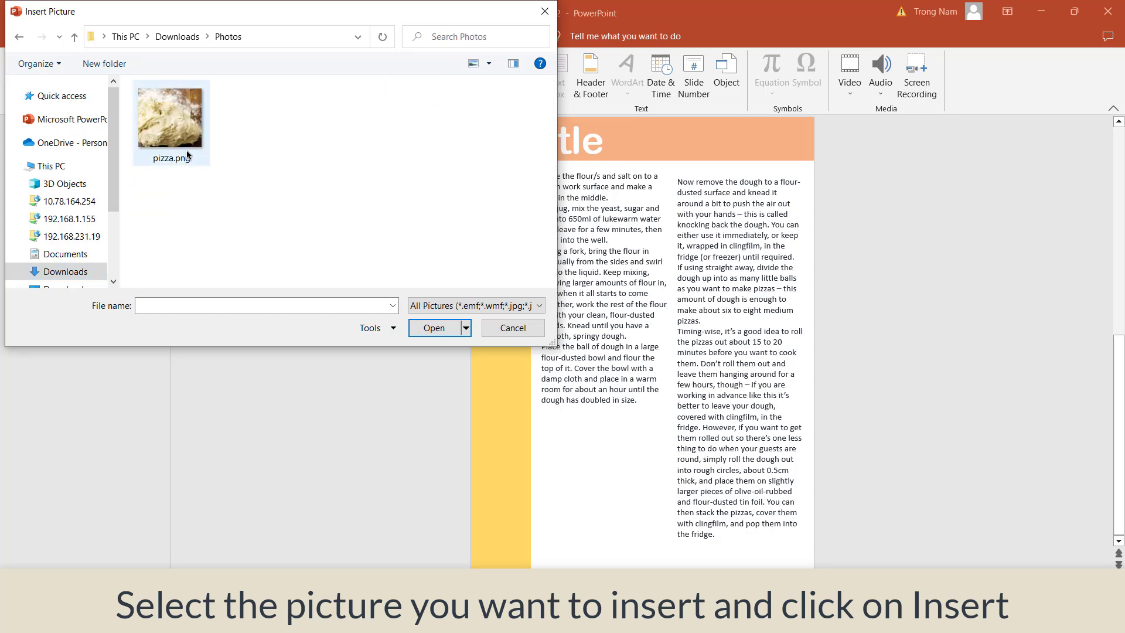
pyautogui.click(181, 136)
pyautogui.doubleClick(206, 154)
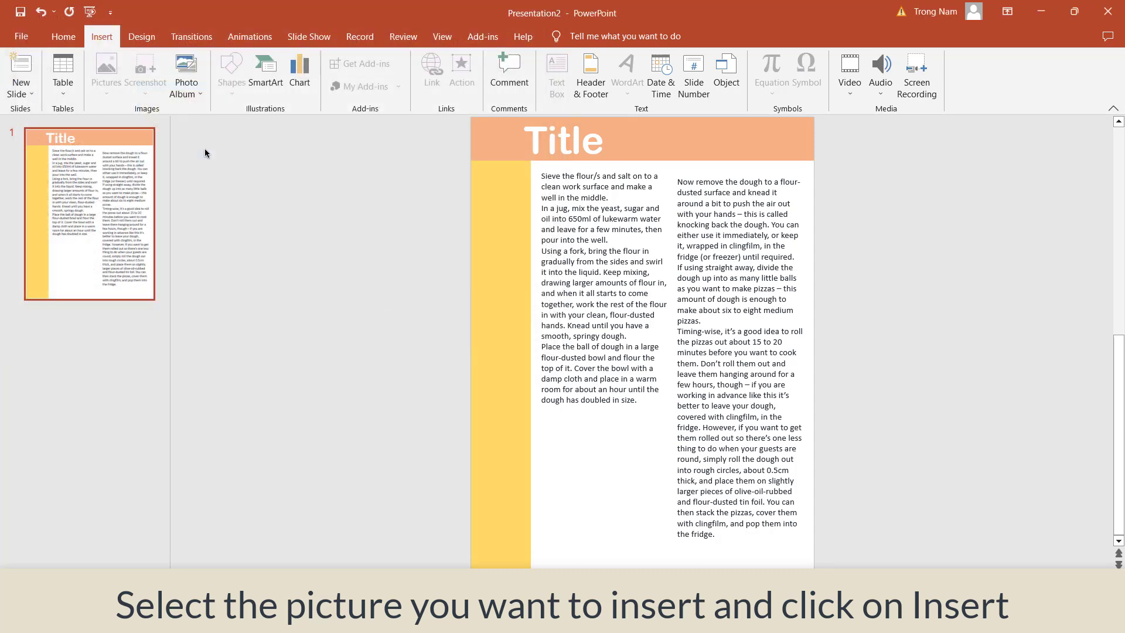
# - Shrink the pizza.png photo and place it beneath the left recipe column
pyautogui.click(735, 348)
pyautogui.moveTo(735, 348); pyautogui.dragTo(695, 376)
pyautogui.moveTo(733, 496); pyautogui.dragTo(592, 422)
pyautogui.moveTo(565, 343); pyautogui.dragTo(591, 478)
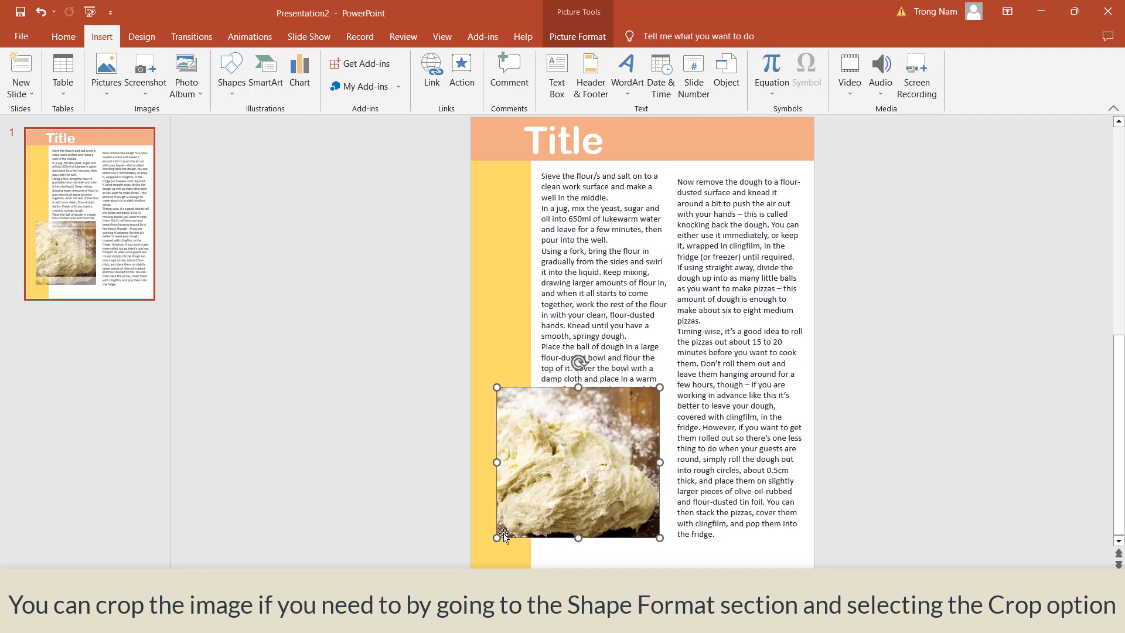
pyautogui.moveTo(492, 545); pyautogui.dragTo(585, 493)
pyautogui.moveTo(621, 446); pyautogui.dragTo(626, 478)
pyautogui.click(916, 428)
pyautogui.click(580, 486)
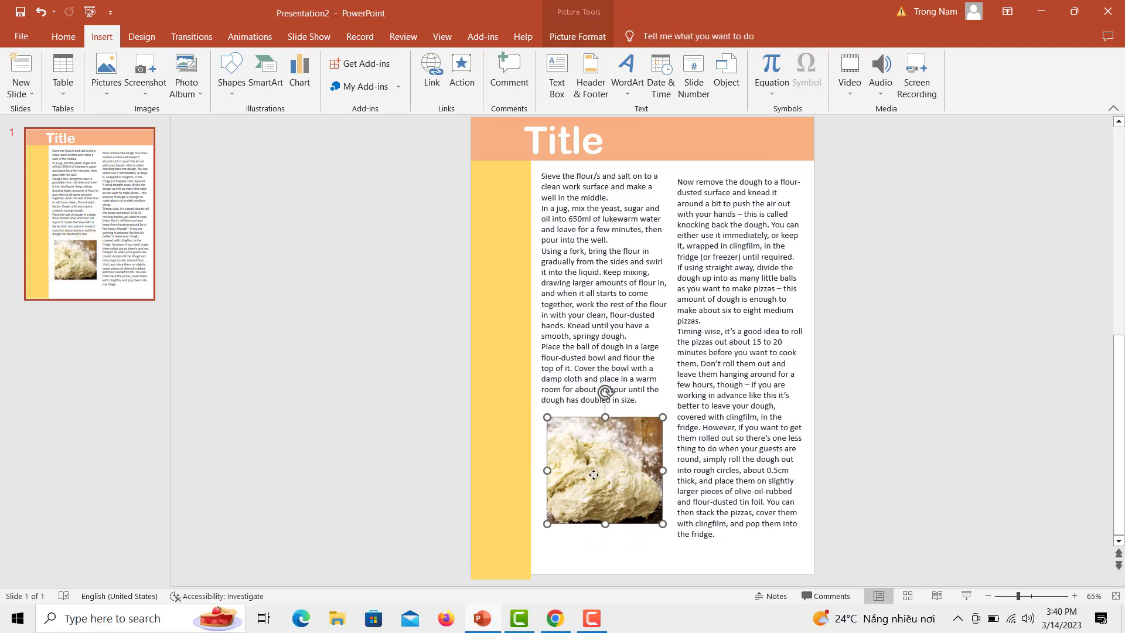
pyautogui.moveTo(546, 524); pyautogui.dragTo(536, 533)
pyautogui.moveTo(593, 504); pyautogui.dragTo(594, 498)
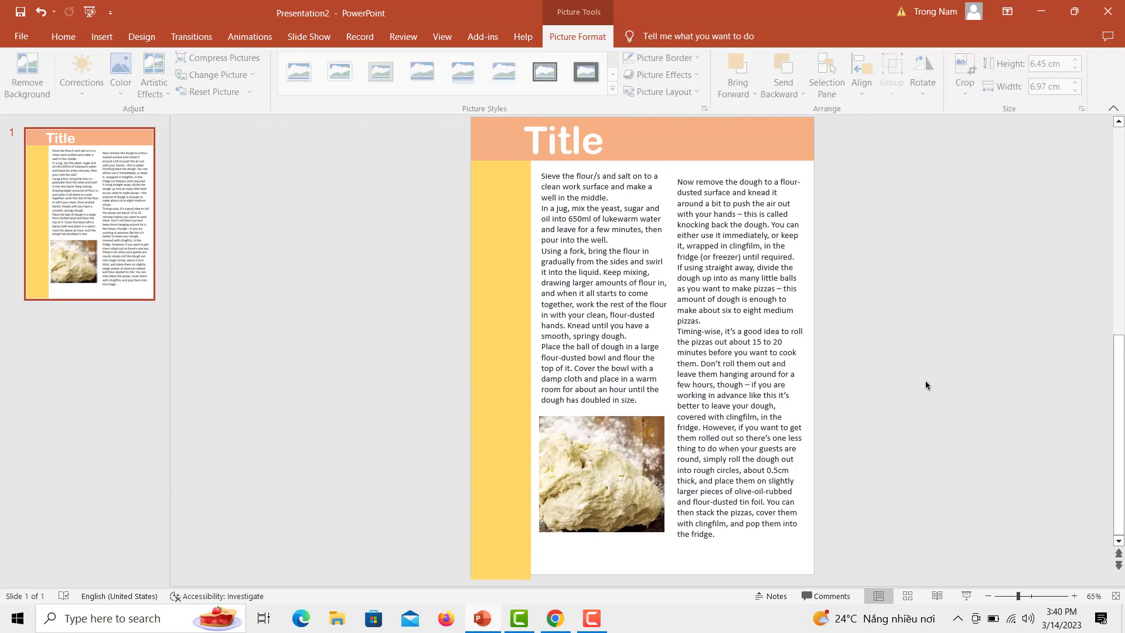
pyautogui.click(926, 381)
pyautogui.click(128, 280)
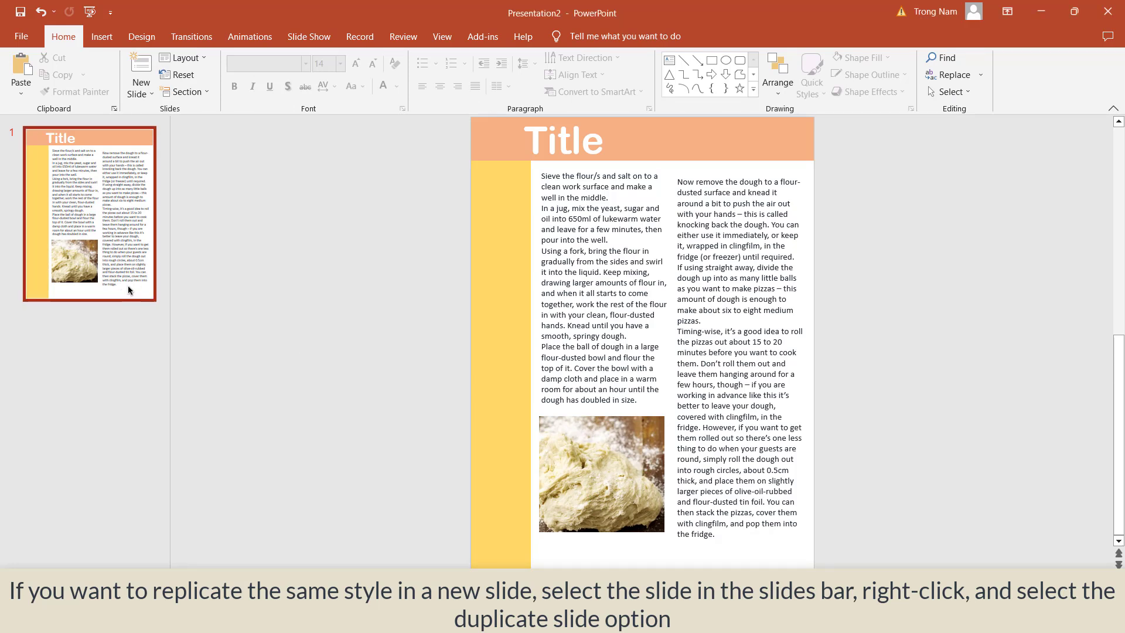
# - Duplicate slide 1 and replace the left column's dough text with the pasta text
pyautogui.rightClick(129, 289)
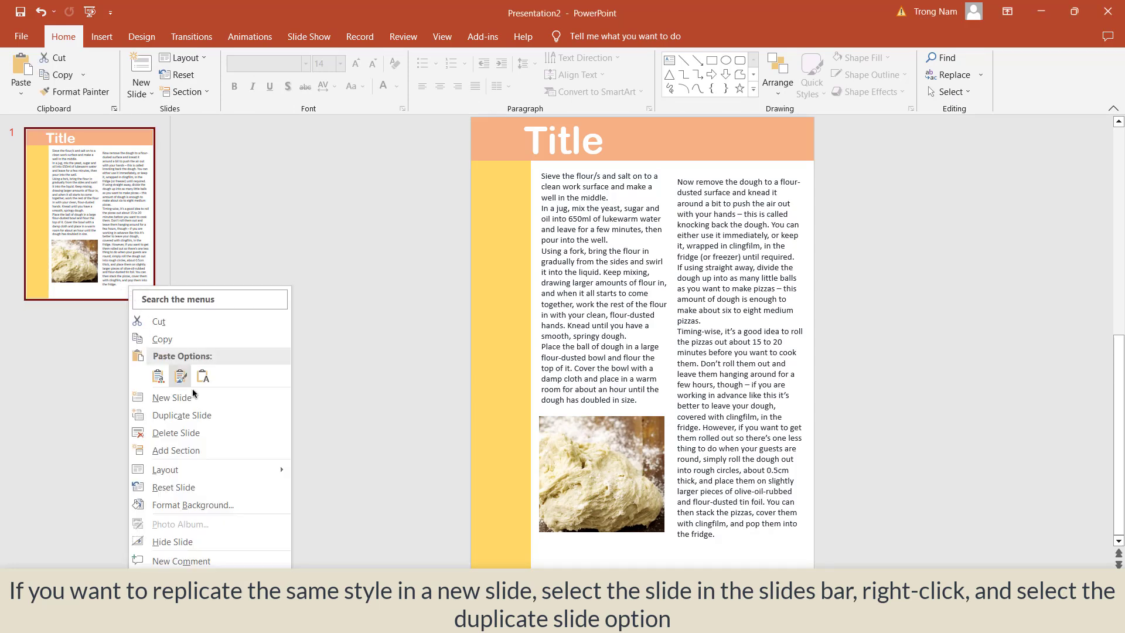
pyautogui.click(197, 416)
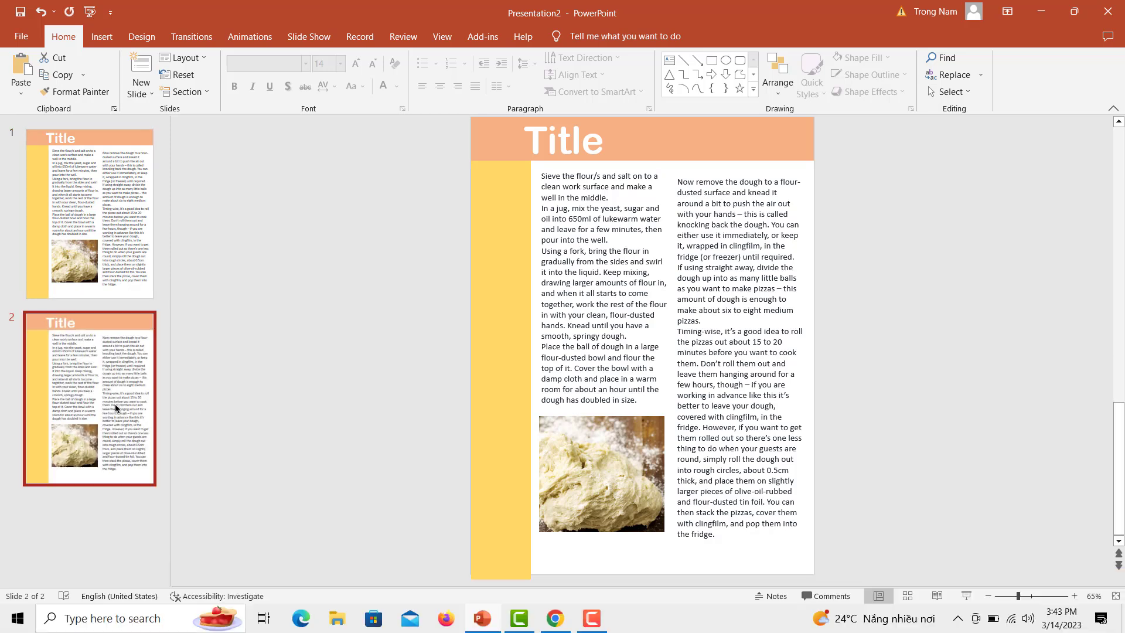
pyautogui.click(623, 347)
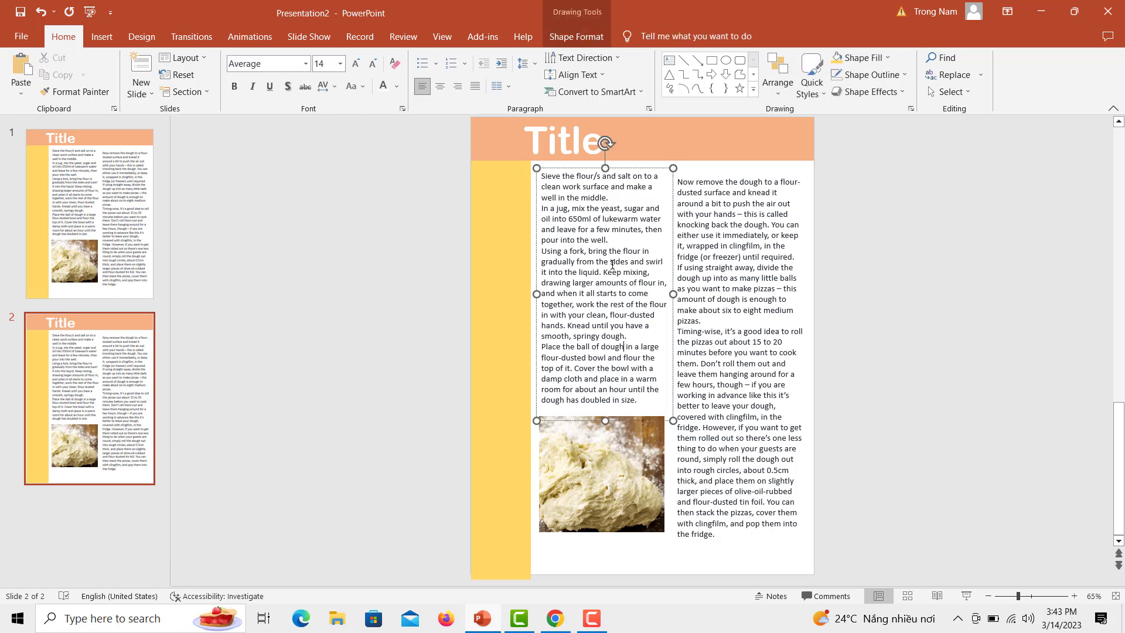
pyautogui.hotkey('ctrl', 'a')
pyautogui.write('Italian food isn’t just about the pancetta and salami. Why not have a go at these gorgeous veg-packed pastas? Pasta is always a crowd-pleaser, but it’s also a great vehicle for getting loads of lovely veg into your diet. There are plenty of delicious meaty Italian dishes, but Italian food is also a total celebration of veg. These vegetarian pasta recipes are super satisfying and packed with flavour – just swap in your favourite vegetarian cheese as needed. From 5-ingredient sauces to veg-layered lasagnes, we bet you’ll recreate these easy, veggie pasta dishes at home time and time again. Buon appetito!')
# - Delete the dough photo and right text column, and move the yellow sidebar to the right edge
pyautogui.click(601, 475)
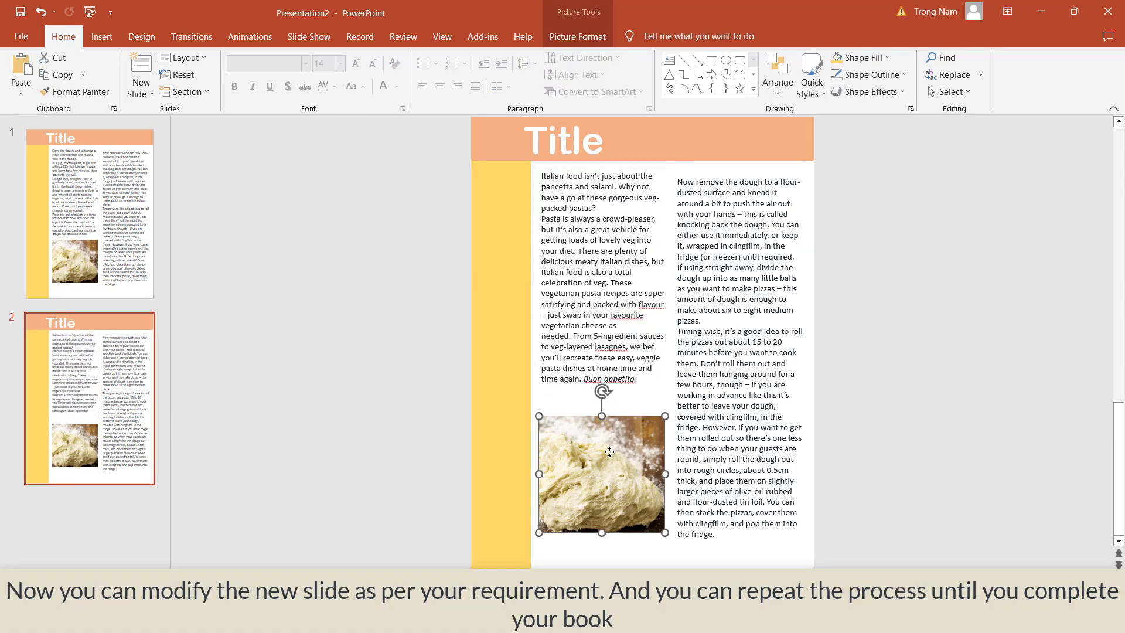
pyautogui.press('Delete')
pyautogui.click(730, 345)
pyautogui.click(714, 174)
pyautogui.press('Delete')
pyautogui.moveTo(505, 248); pyautogui.dragTo(788, 271)
# - Shift the pasta text box left and resize it wider and shorter
pyautogui.click(573, 275)
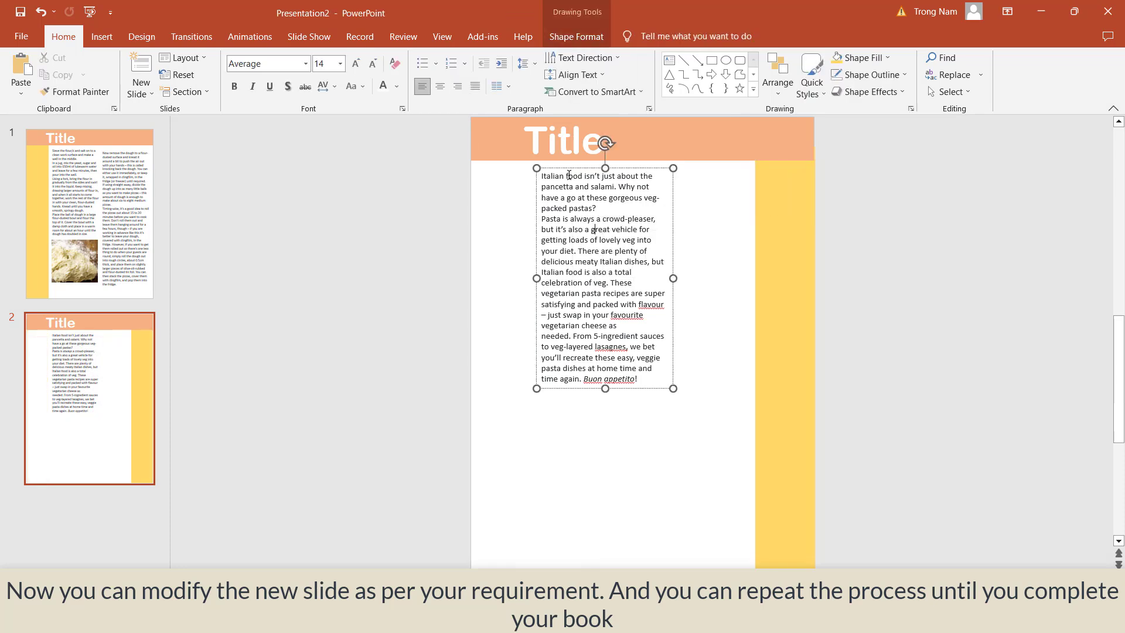
pyautogui.moveTo(673, 275); pyautogui.dragTo(611, 280)
pyautogui.click(607, 440)
pyautogui.click(611, 392)
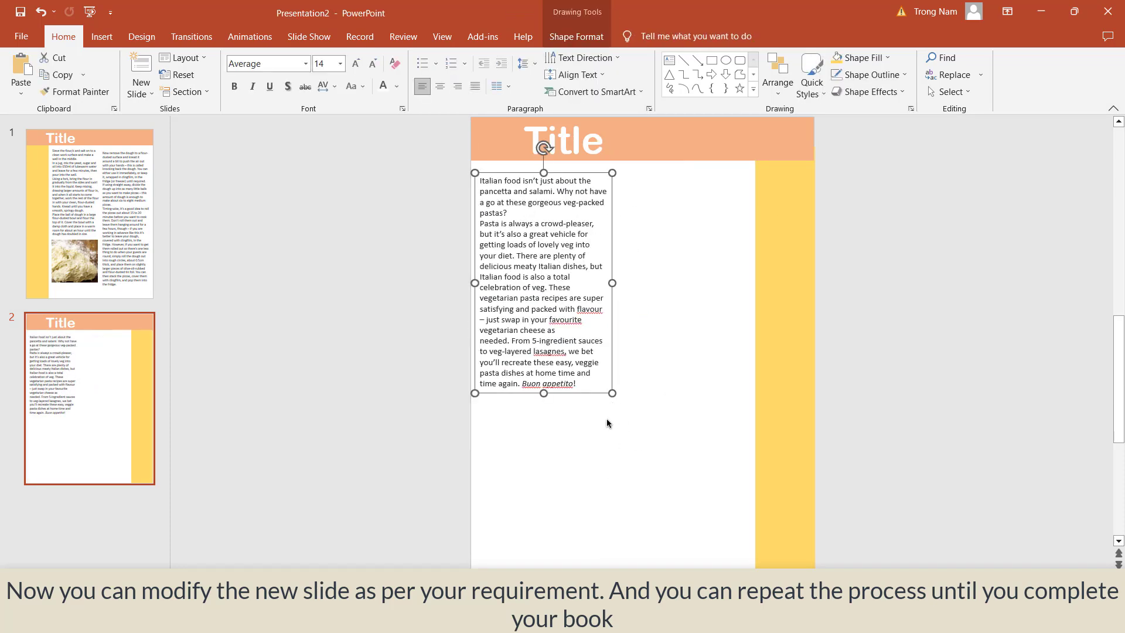
pyautogui.moveTo(612, 393); pyautogui.dragTo(614, 427)
pyautogui.click(684, 327)
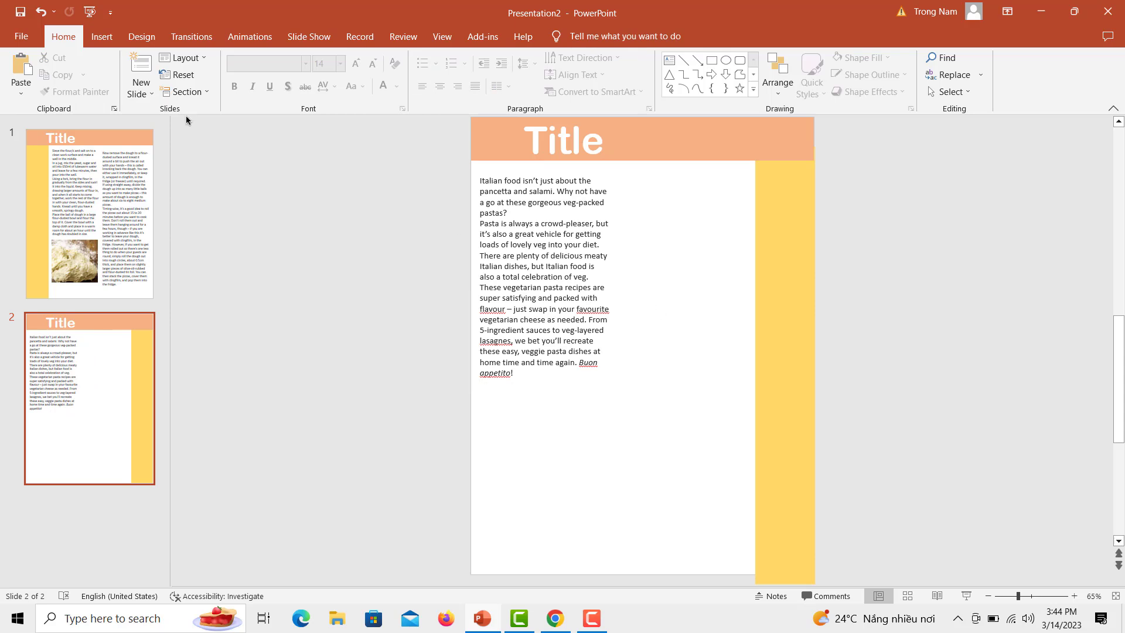
# - Add a text box right of the pasta text holding the hot recipe paragraph at 14 pt
pyautogui.click(106, 39)
pyautogui.click(554, 76)
pyautogui.moveTo(633, 179); pyautogui.dragTo(744, 410)
pyautogui.write('If you like it hot, this is the recipe for you. Made using just five key ingredients with aubergine taking centre stage, this is an incredibly easy, vegan dish to make and could become a new staple midweek meal to add to the list.')
pyautogui.hotkey('ctrl', 'a')
pyautogui.click(324, 63)
pyautogui.write('14')
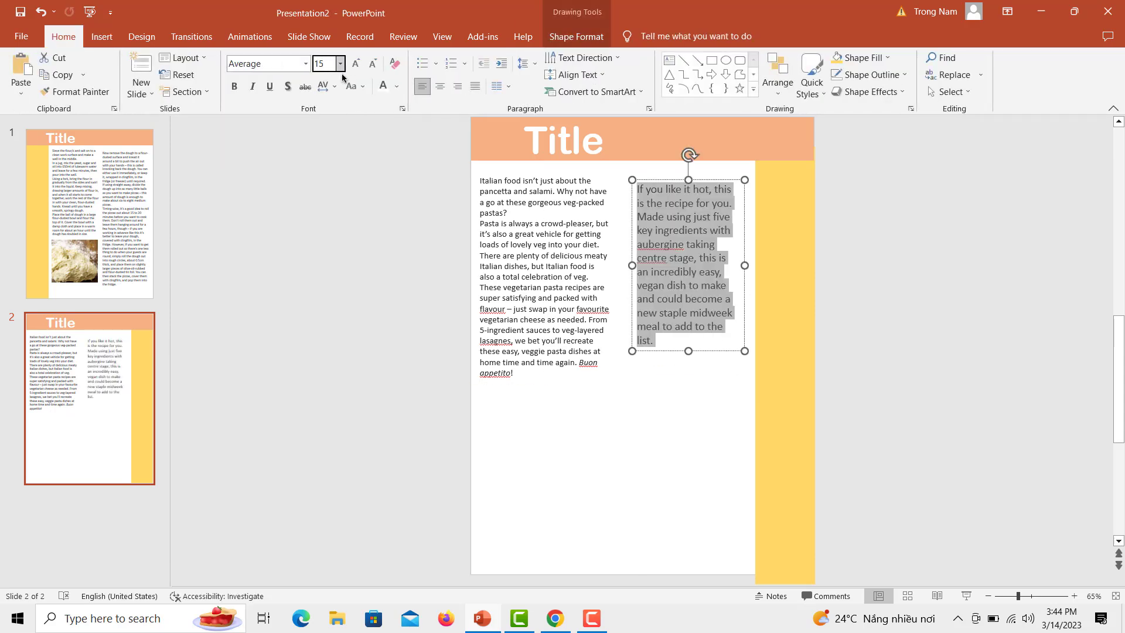
pyautogui.press('Return')
pyautogui.click(652, 476)
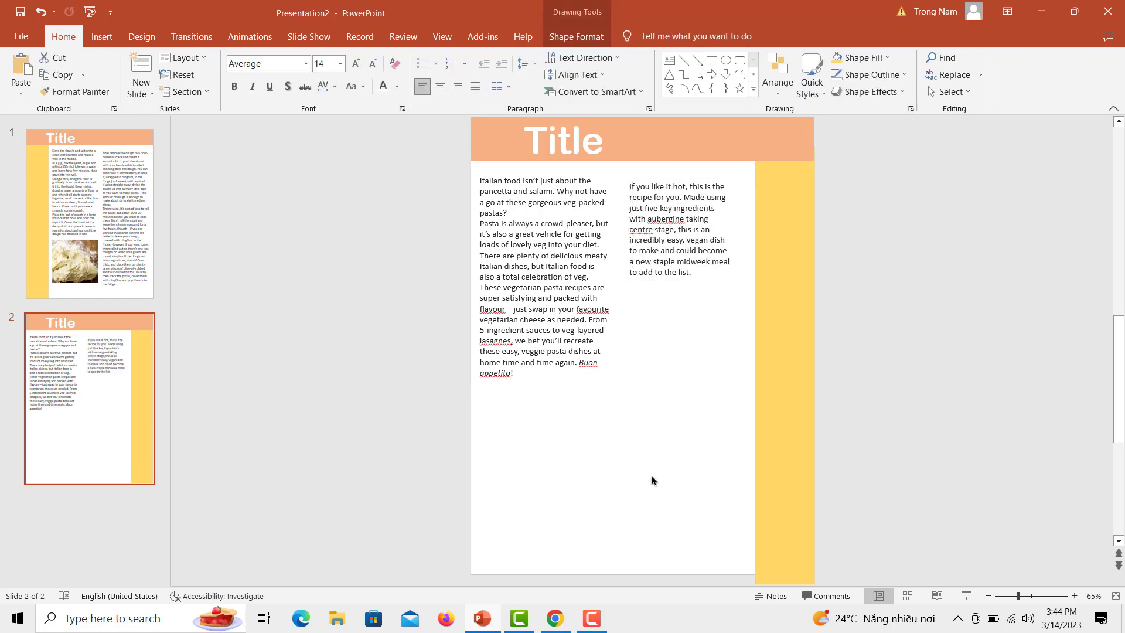
# - Insert vegeta.png from this computer, shrink it and place it below the left pasta text
pyautogui.click(102, 37)
pyautogui.click(106, 73)
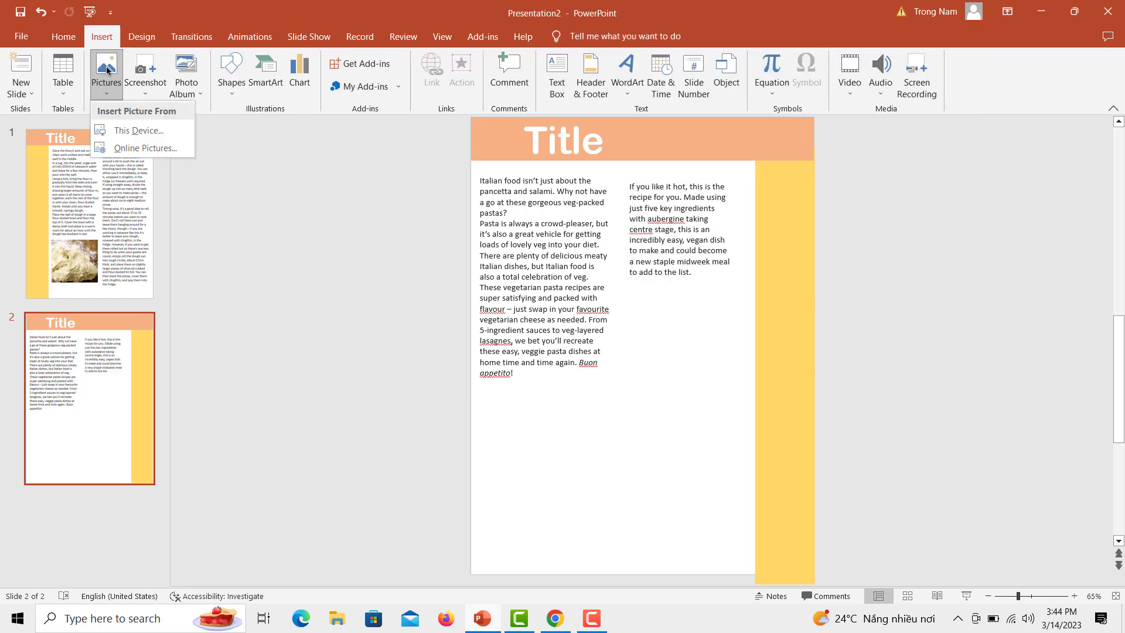
pyautogui.click(125, 130)
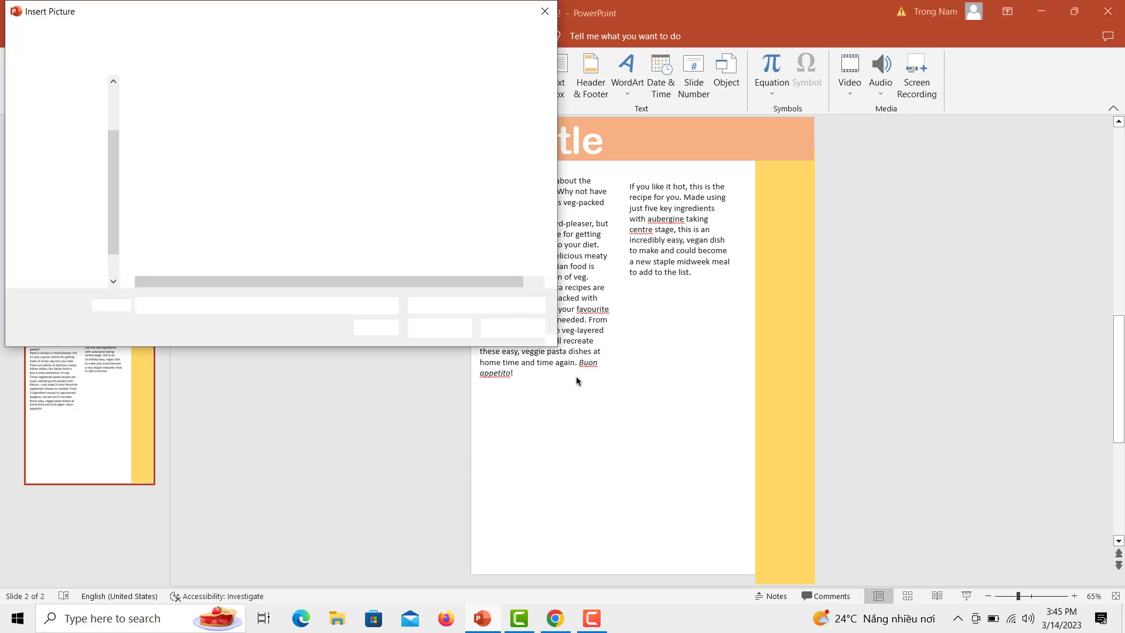
pyautogui.doubleClick(255, 126)
pyautogui.moveTo(786, 443); pyautogui.dragTo(662, 327)
pyautogui.moveTo(592, 293); pyautogui.dragTo(573, 469)
pyautogui.click(909, 396)
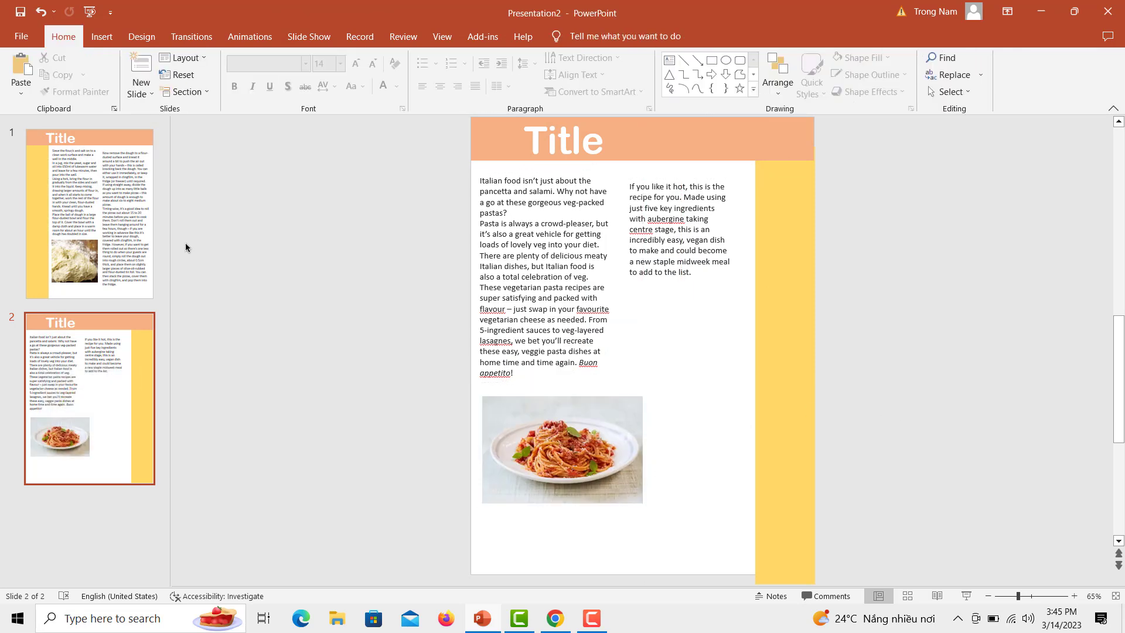
# - Check the finished second slide, then return to the first slide
pyautogui.click(100, 158)
pyautogui.click(125, 368)
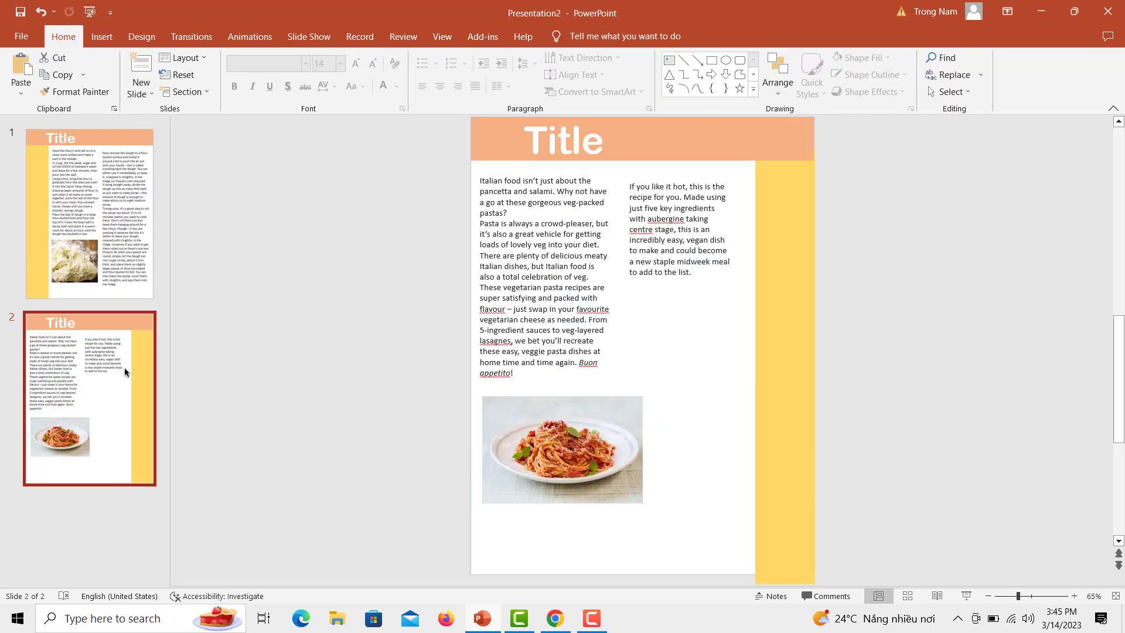
pyautogui.click(121, 205)
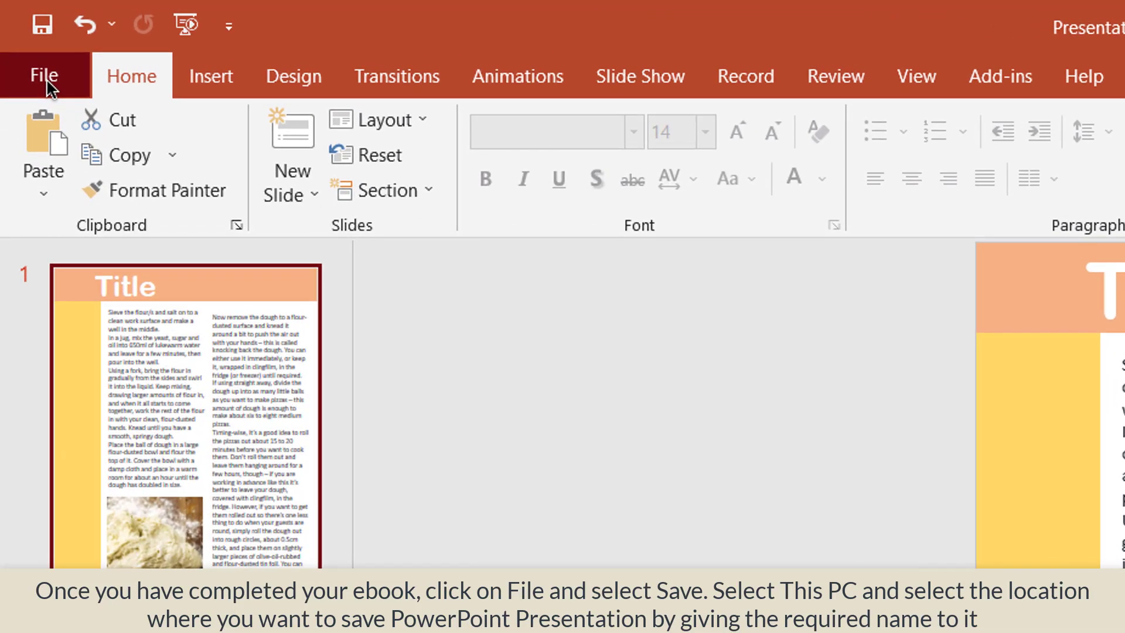
# - Choose File > Save to This PC and pick the Desktop folder, opening Save As
pyautogui.click(47, 80)
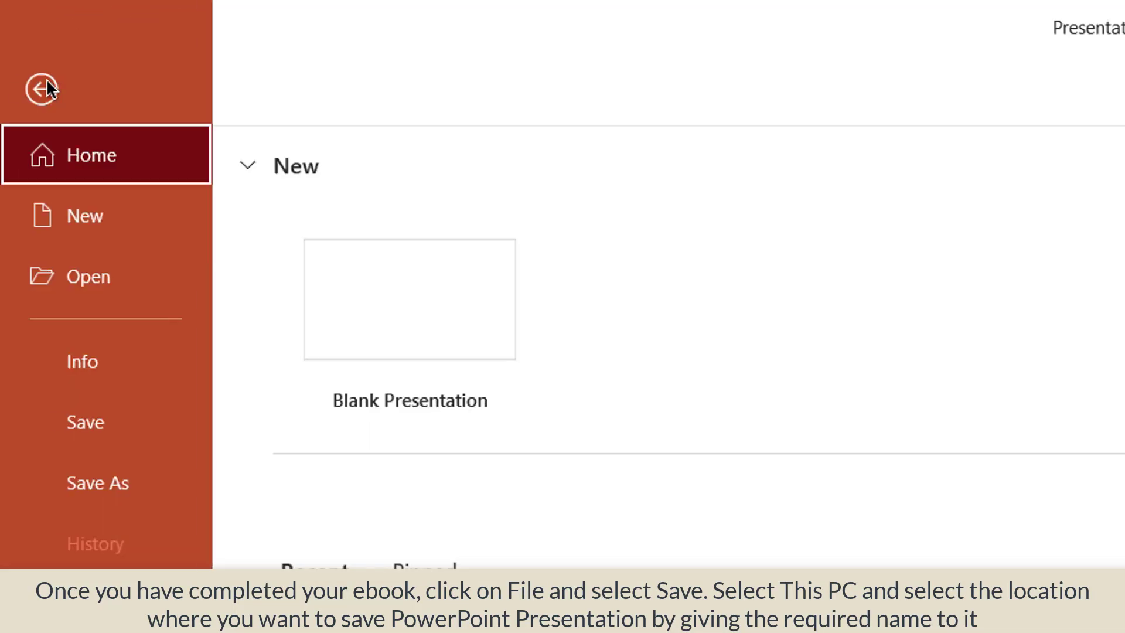
pyautogui.click(137, 422)
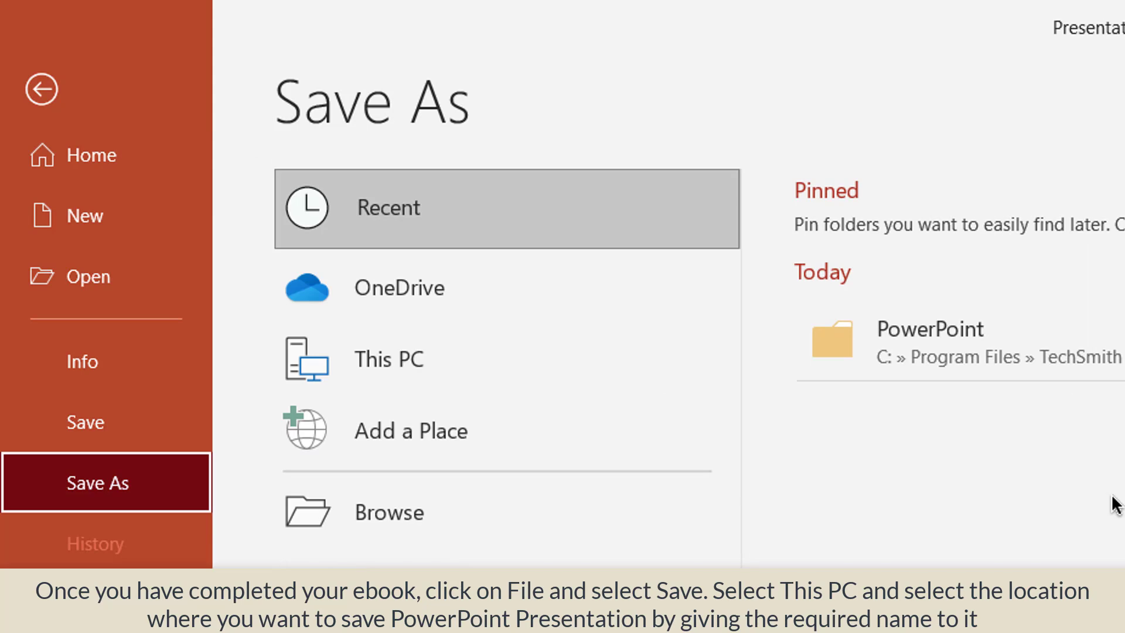
pyautogui.click(459, 360)
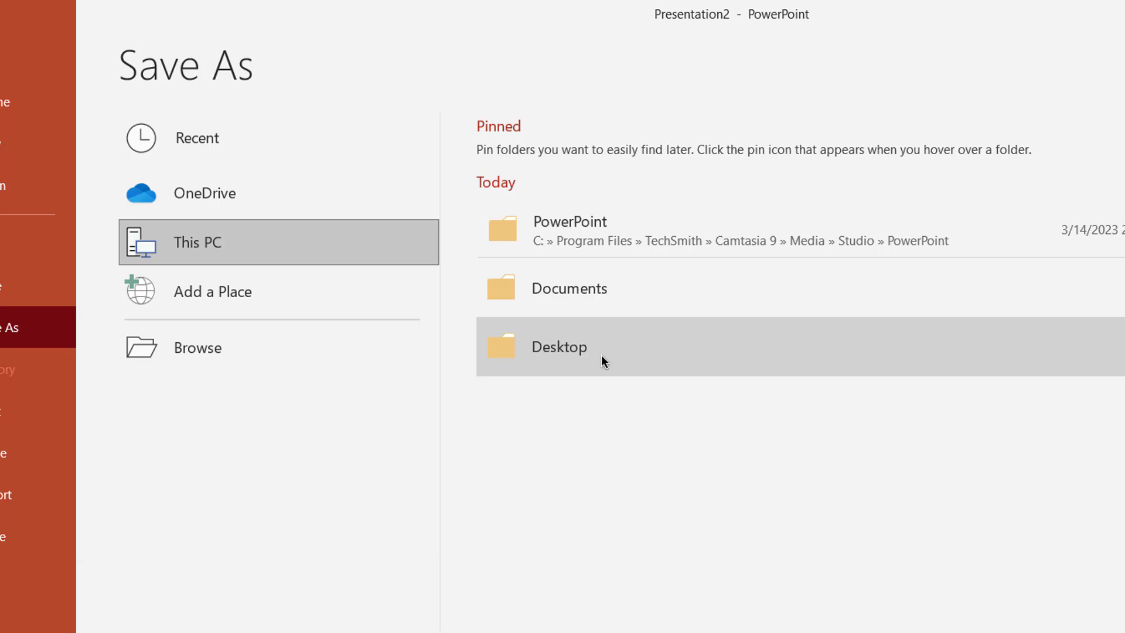
pyautogui.click(601, 355)
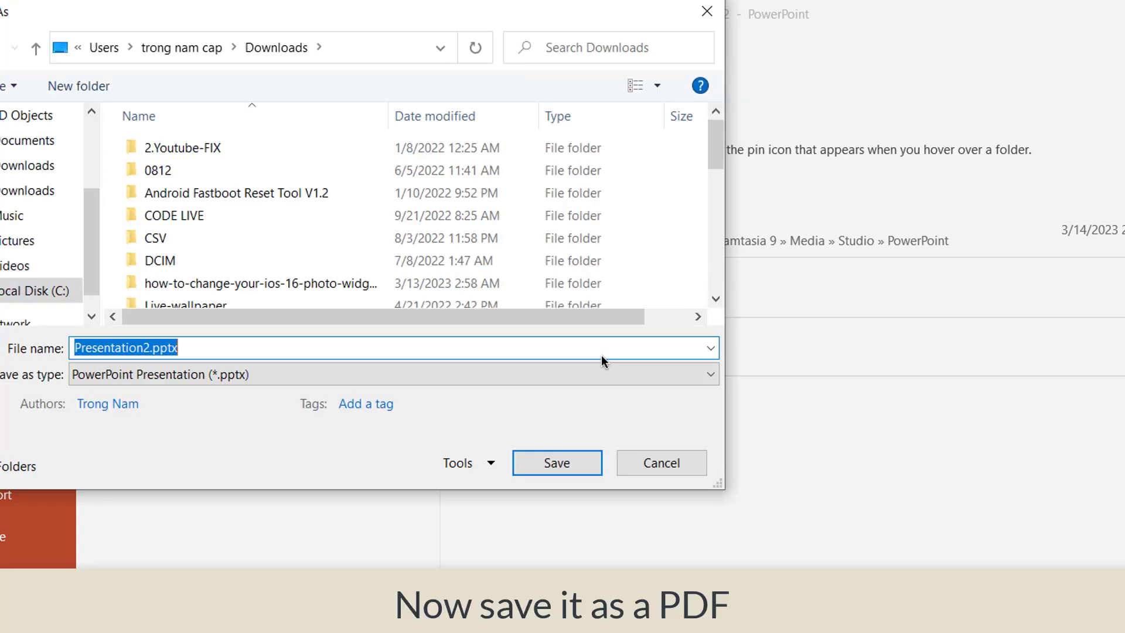
# - Save the presentation as PDF (*.pdf) with the file name my_ebook
pyautogui.click(264, 375)
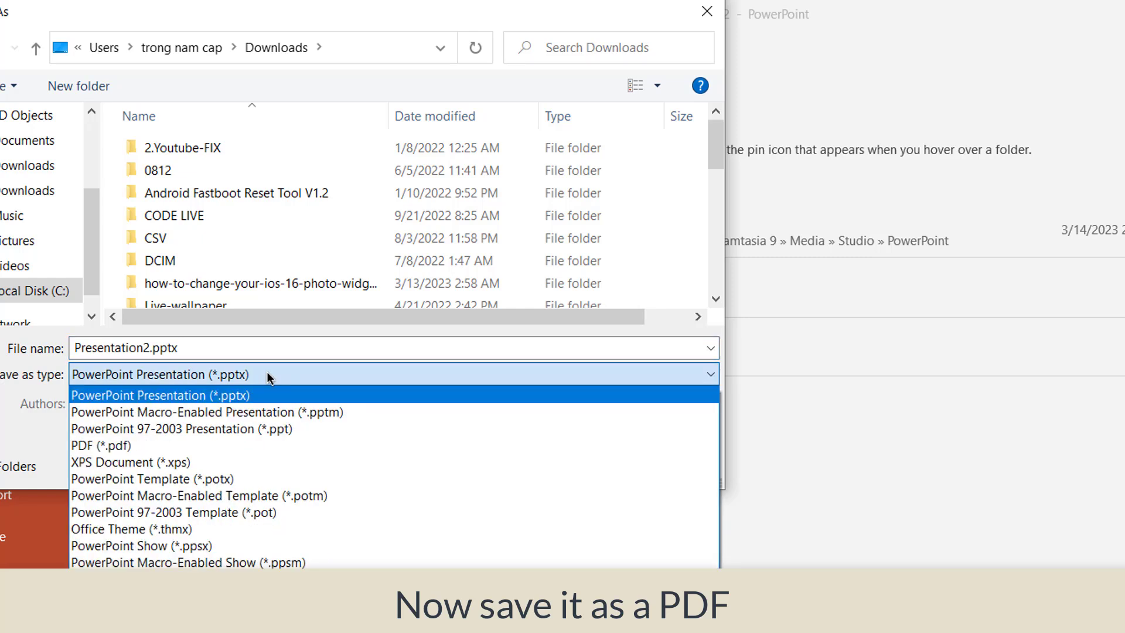
pyautogui.click(248, 445)
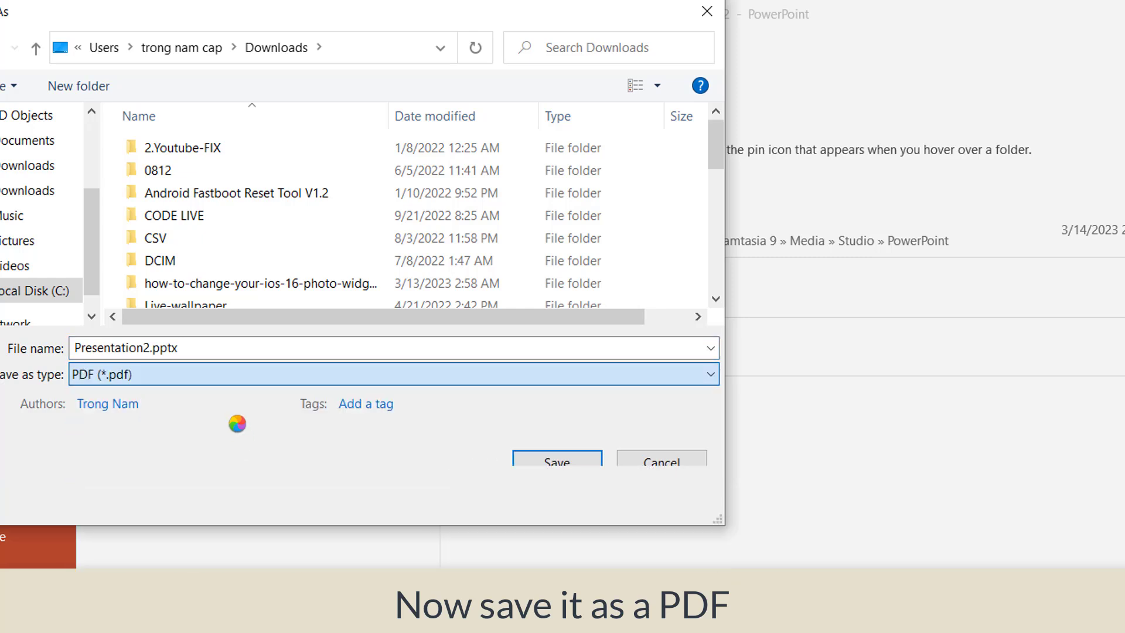
pyautogui.click(215, 346)
pyautogui.write('my_ebook')
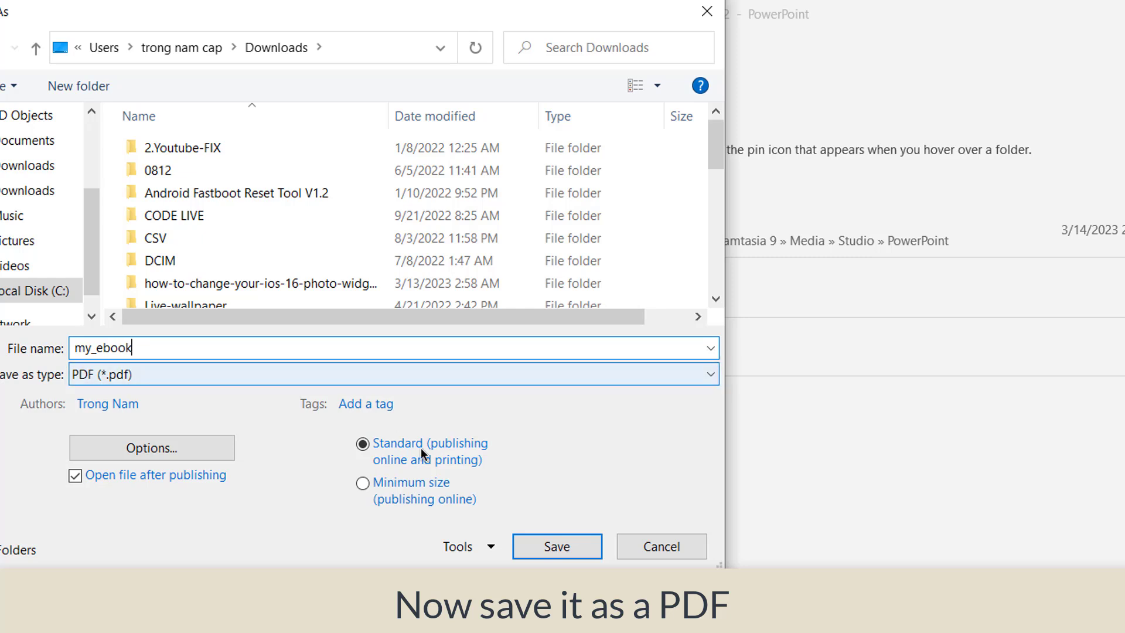
pyautogui.click(564, 548)
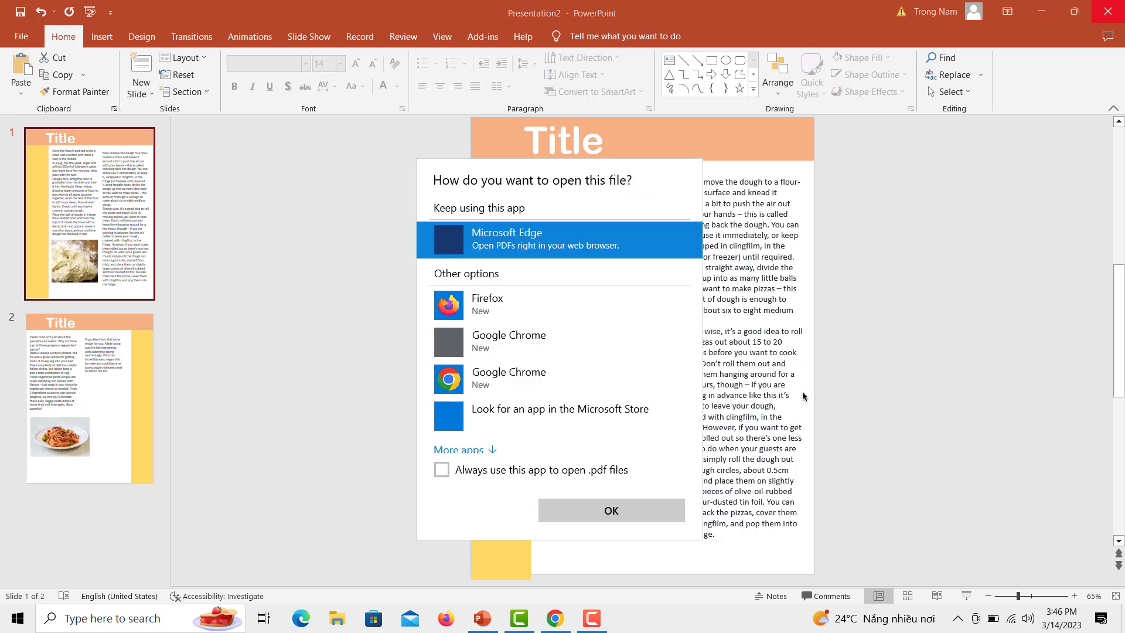
# - Dismiss the open-with prompt, minimize PowerPoint and select my_ebook.pdf on the desktop
pyautogui.click(790, 407)
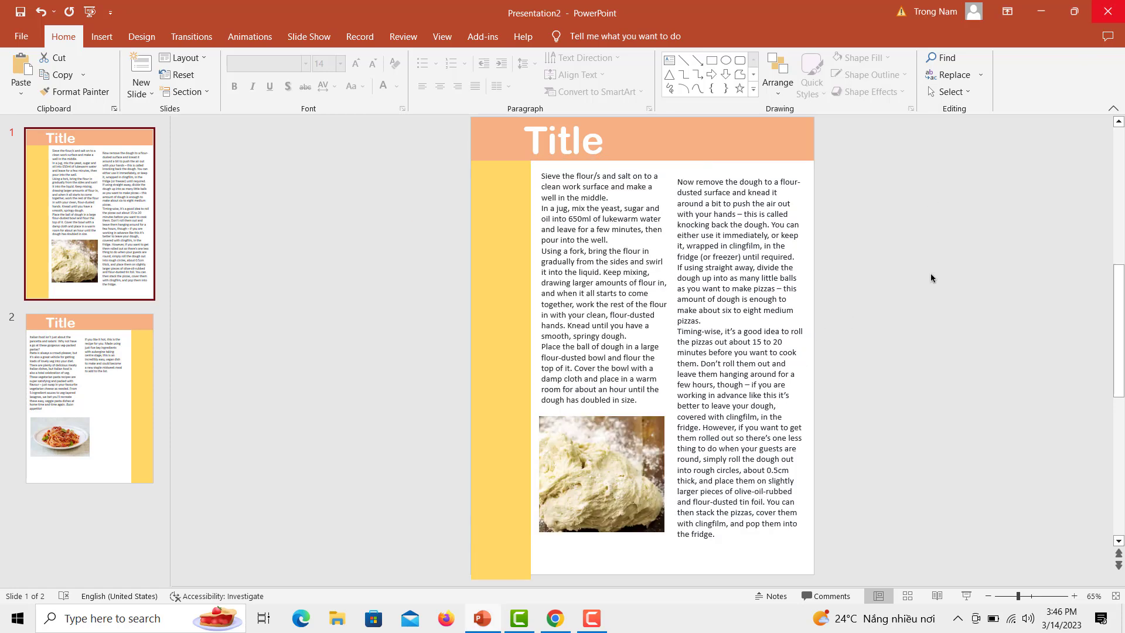
pyautogui.click(1047, 10)
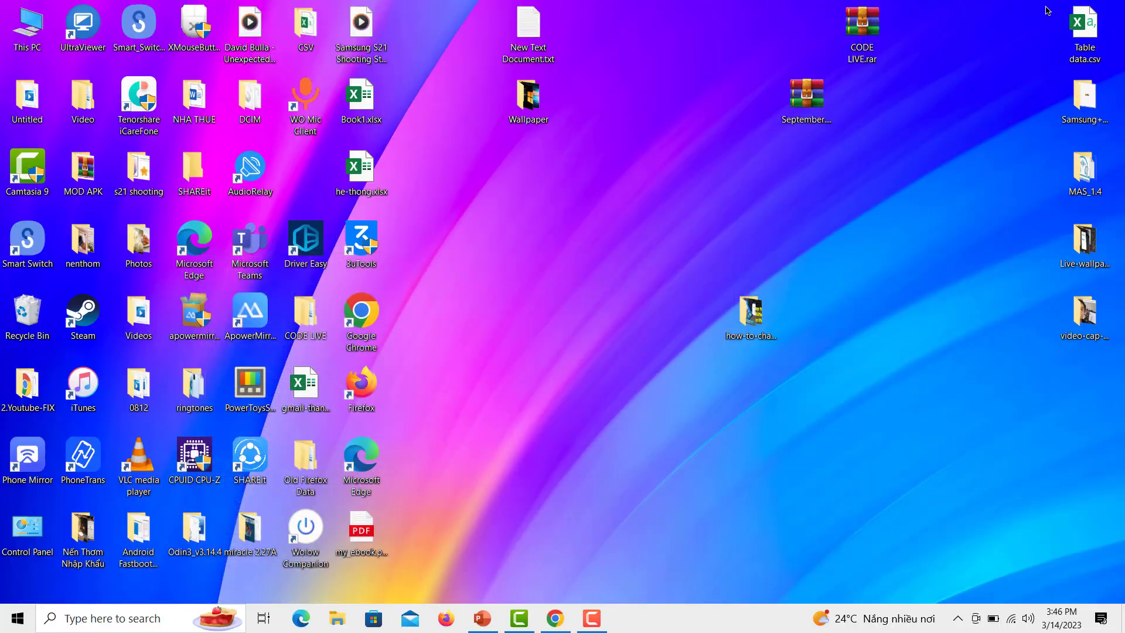
pyautogui.click(363, 542)
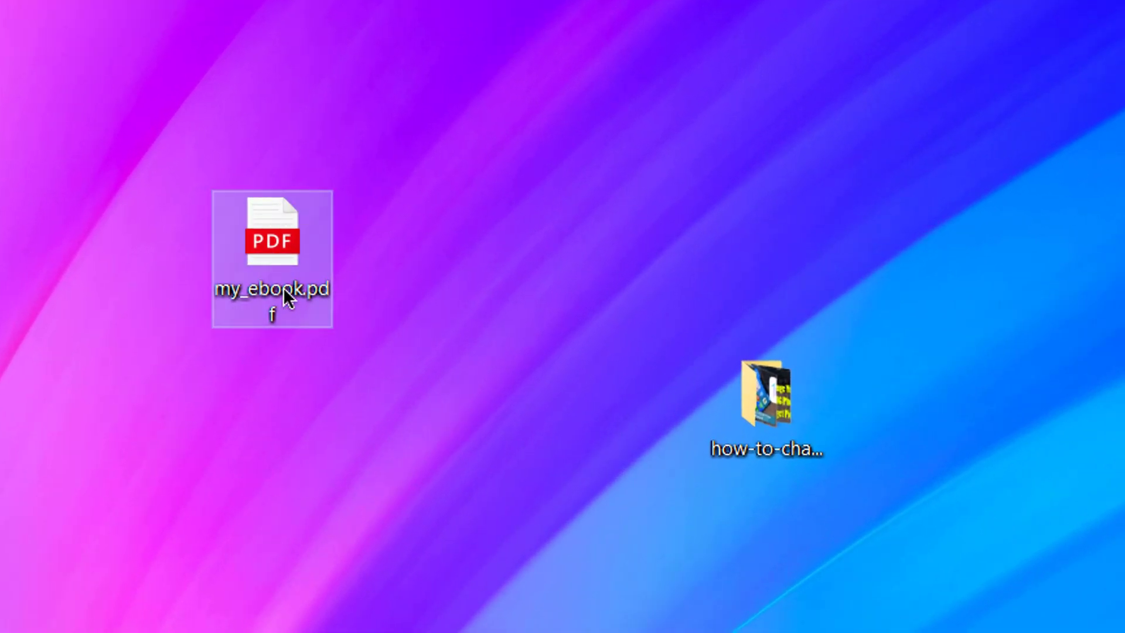